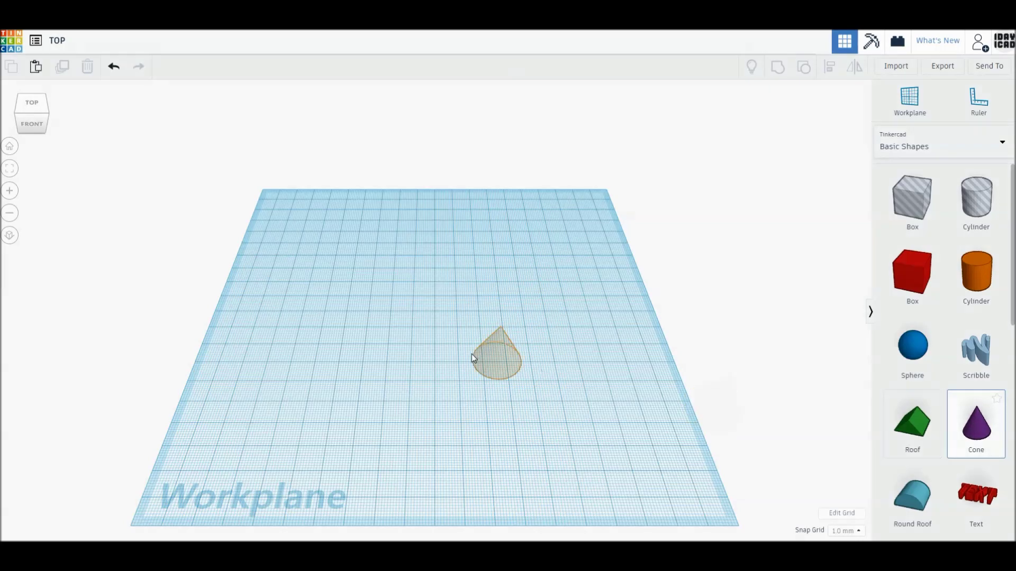
- Give the purple cone 64 sides for a smooth surface
{"action": "left_click_drag", "start_coordinate": [793, 258], "coordinate": [823, 258]}
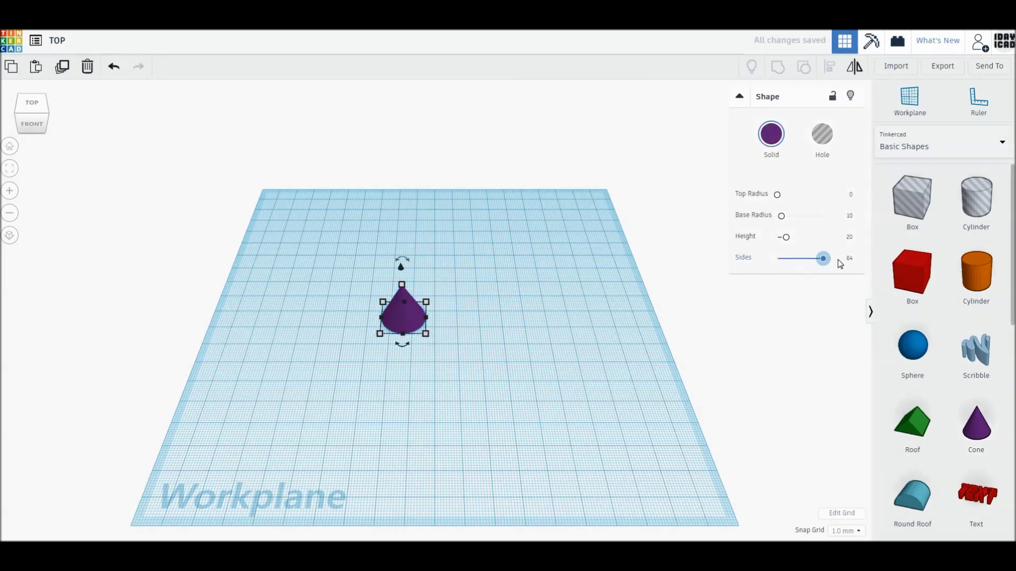
{"action": "scroll", "coordinate": [393, 353], "scroll_direction": "up", "scroll_amount": 2}
{"action": "scroll", "coordinate": [393, 356], "scroll_direction": "up", "scroll_amount": 2}
{"action": "scroll", "coordinate": [392, 355], "scroll_direction": "up", "scroll_amount": 1}
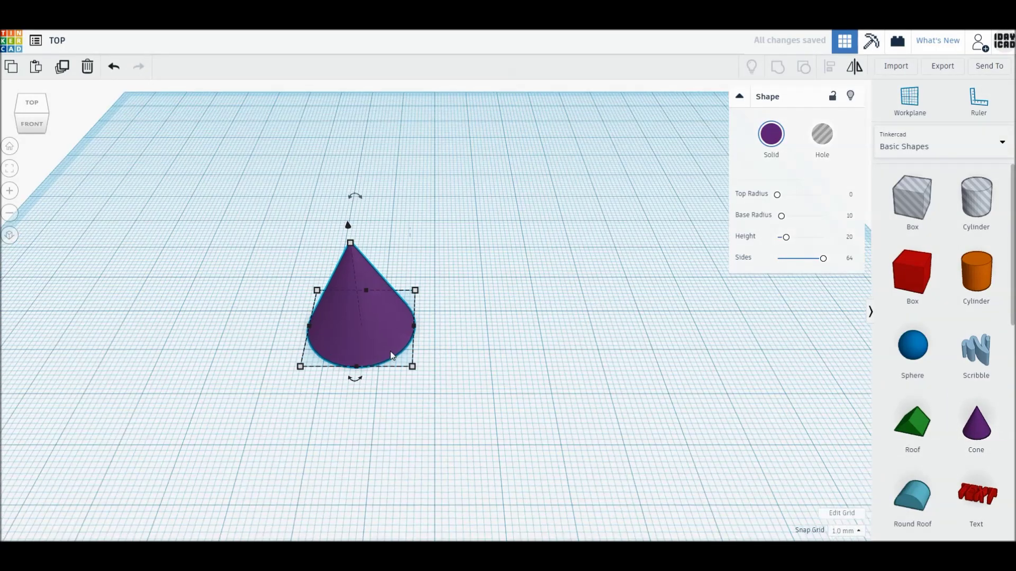
{"action": "scroll", "coordinate": [391, 356], "scroll_direction": "up", "scroll_amount": 1}
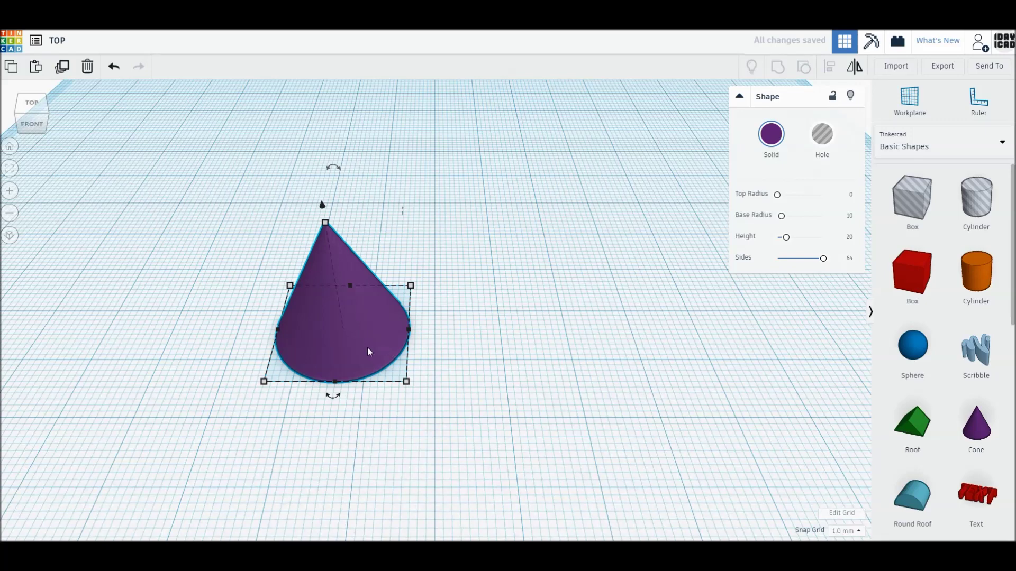
- Duplicate the cone to the right and flip the copy upside down
{"action": "left_click_drag", "start_coordinate": [367, 347], "coordinate": [540, 354], "text": "alt"}
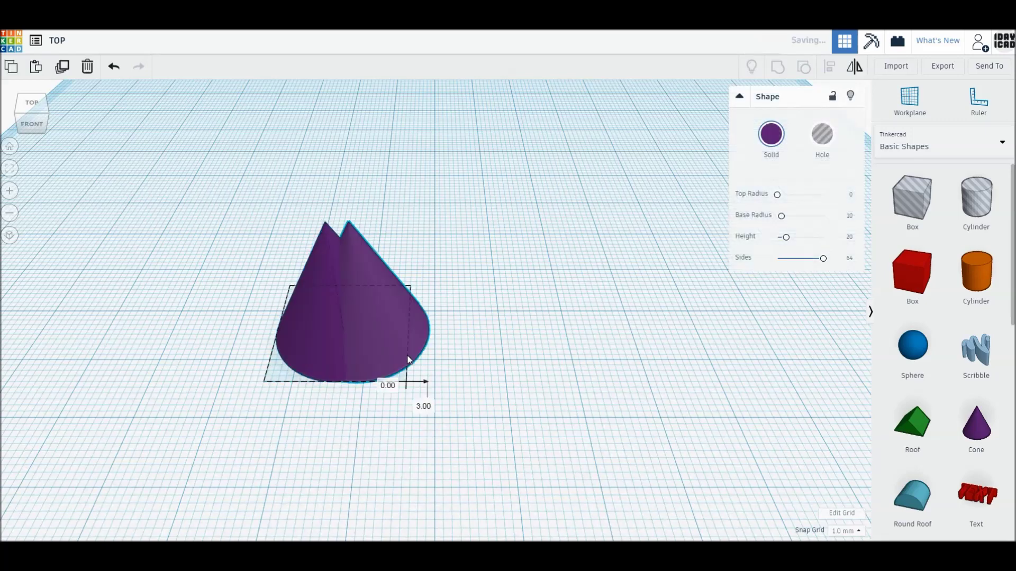
{"action": "left_click", "coordinate": [630, 344]}
{"action": "key", "text": "Escape"}
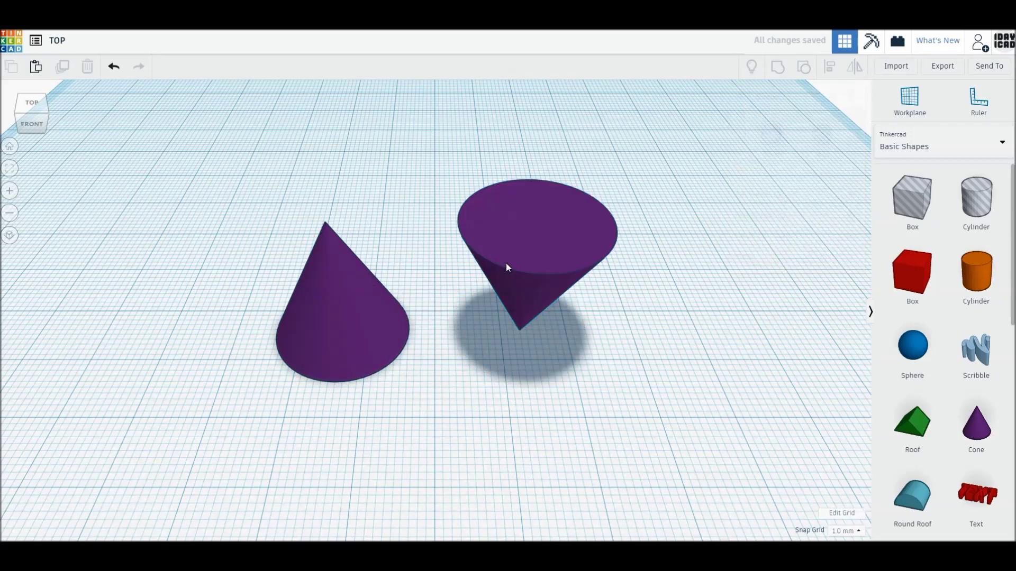
- Lower the inverted cone to 11 mm, then squash the left cone to 6 mm high
{"action": "left_click_drag", "start_coordinate": [537, 226], "coordinate": [535, 269]}
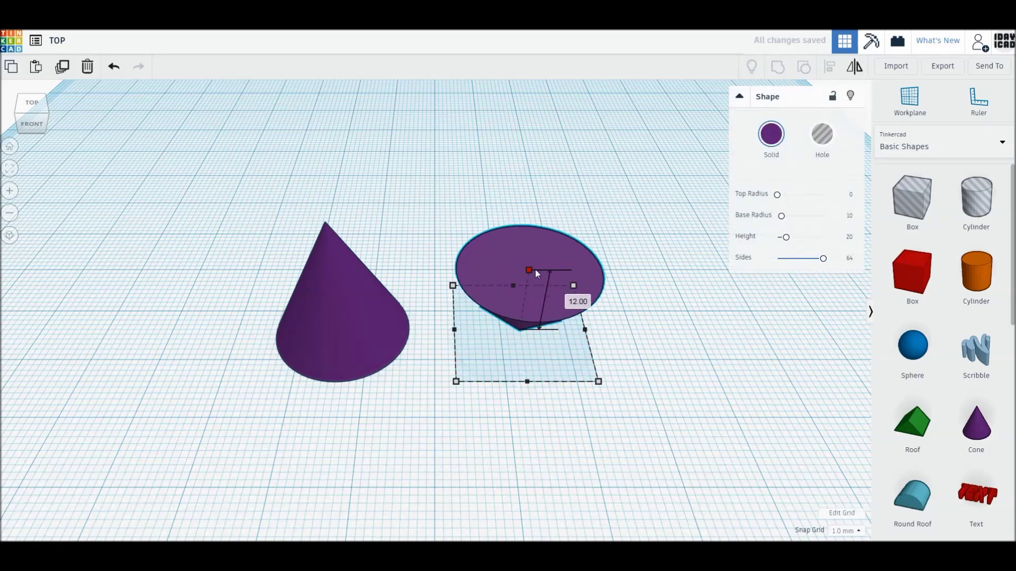
{"action": "left_click_drag", "start_coordinate": [534, 273], "coordinate": [534, 277]}
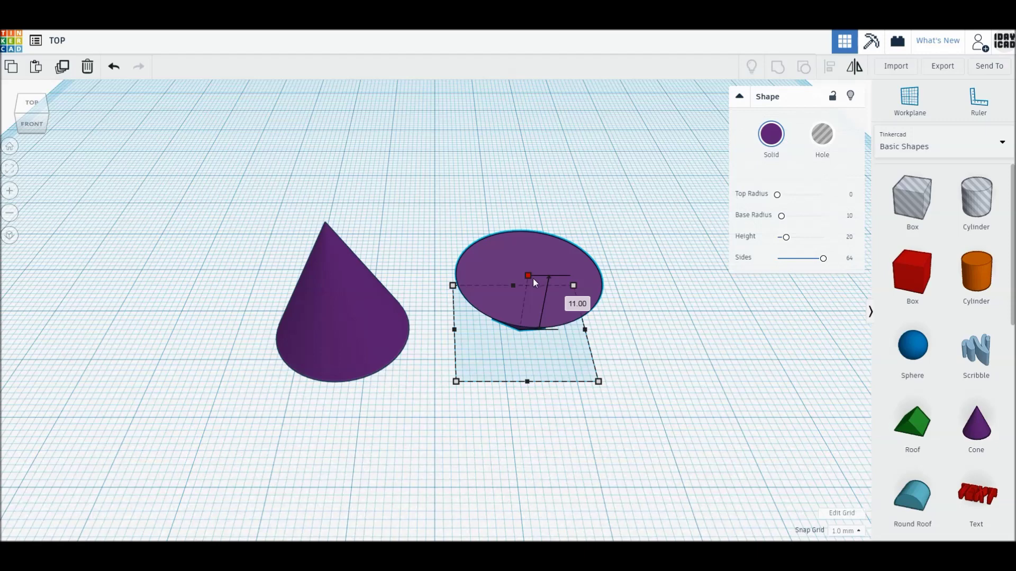
{"action": "left_click", "coordinate": [326, 227]}
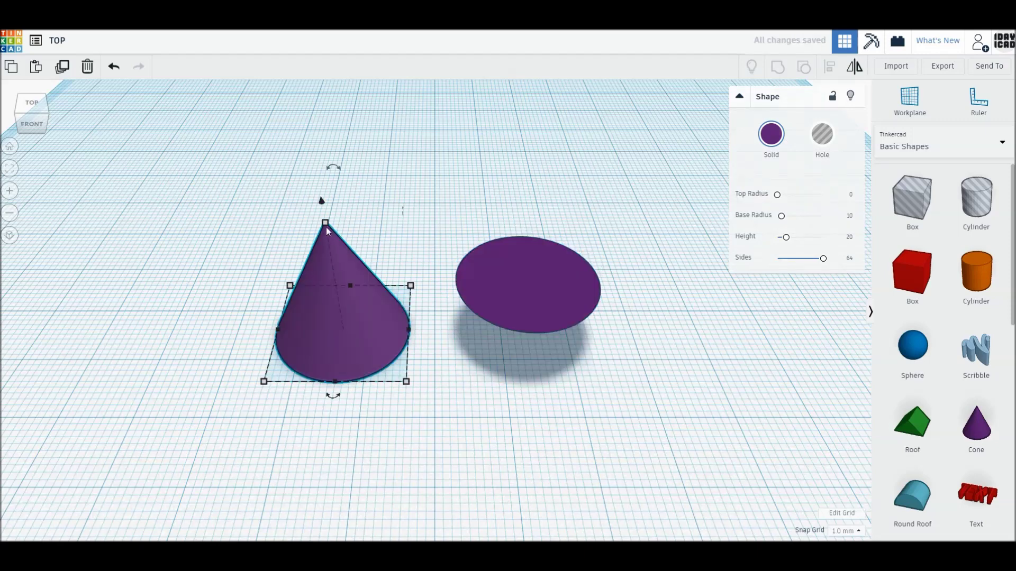
{"action": "left_click_drag", "start_coordinate": [326, 227], "coordinate": [338, 313]}
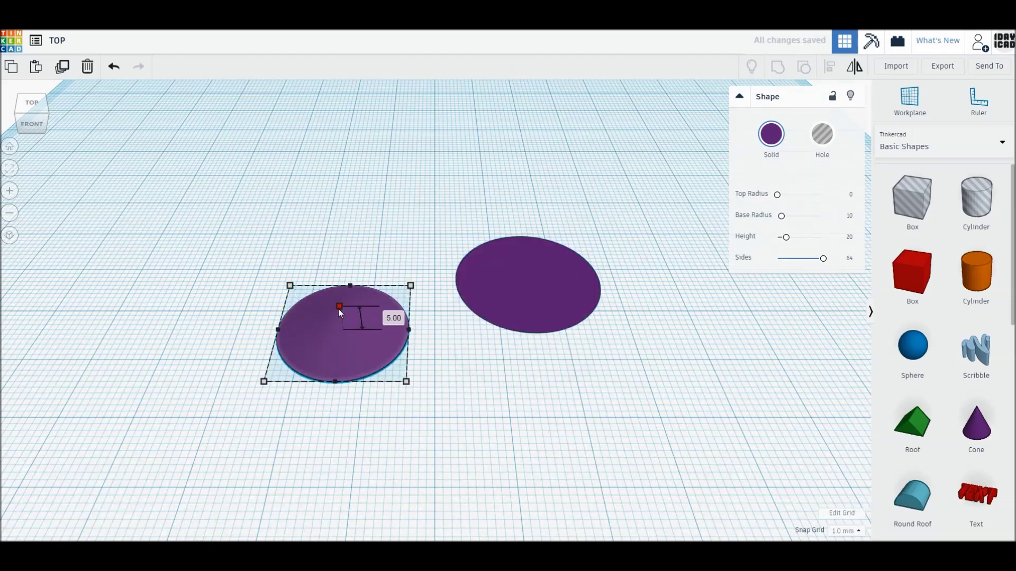
{"action": "left_click_drag", "start_coordinate": [338, 309], "coordinate": [336, 300]}
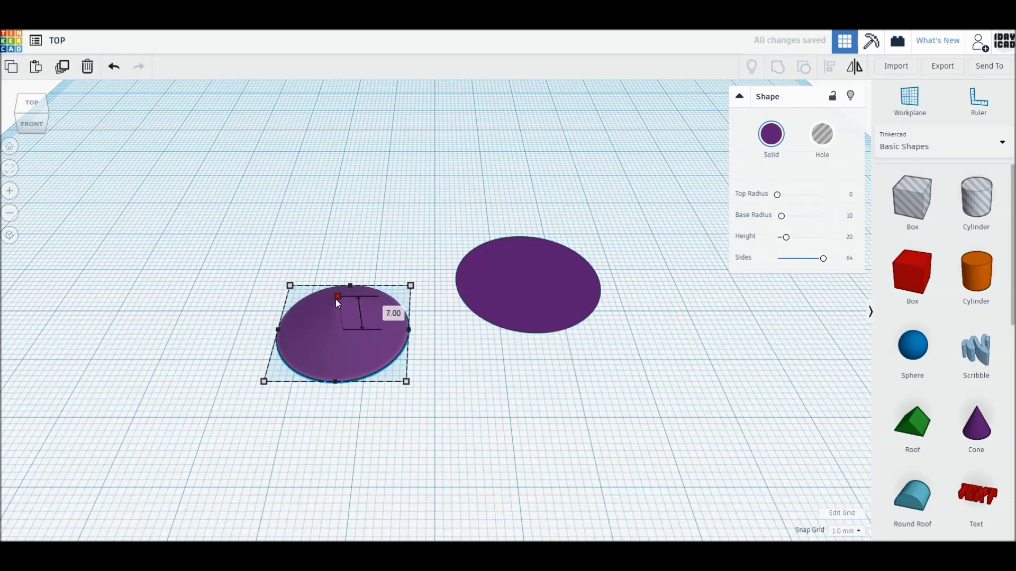
{"action": "left_click_drag", "start_coordinate": [336, 300], "coordinate": [337, 303]}
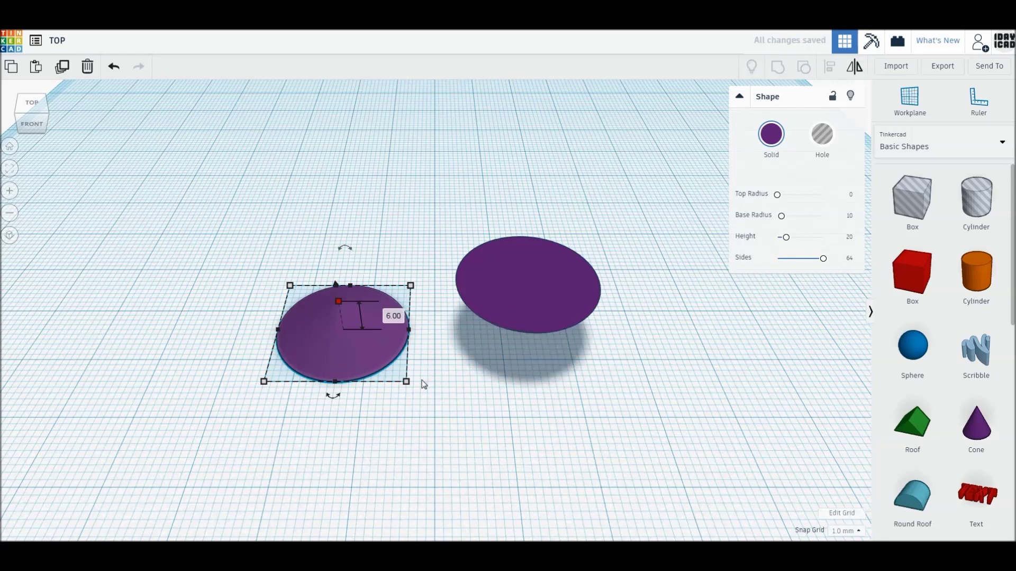
{"action": "key", "text": "ctrl+Up"}
{"action": "left_click", "coordinate": [497, 377]}
- Undo the flat cone's flip and lift it to 10 mm elevation
{"action": "right_click_drag", "start_coordinate": [501, 385], "coordinate": [494, 336]}
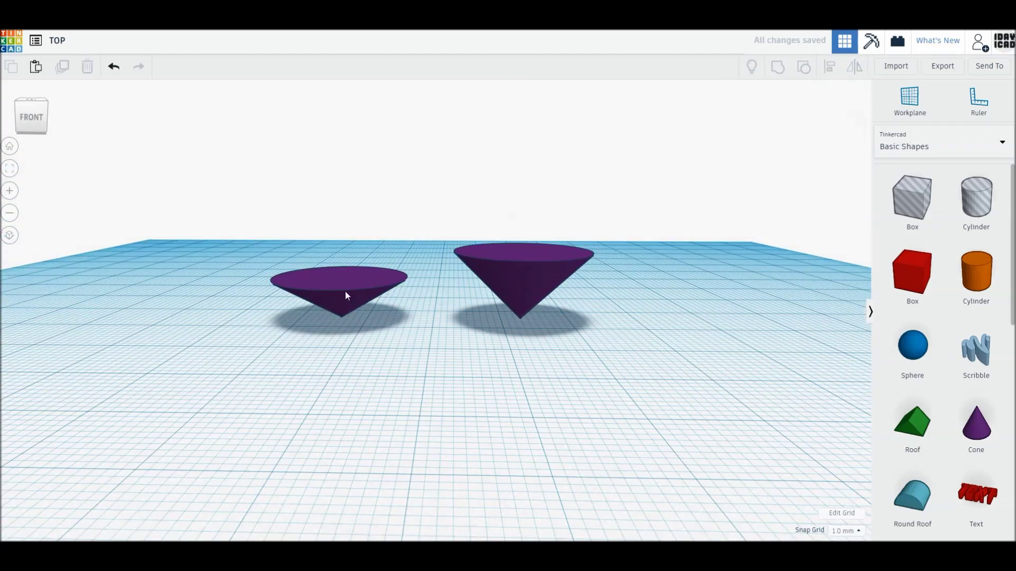
{"action": "key", "text": "ctrl+z"}
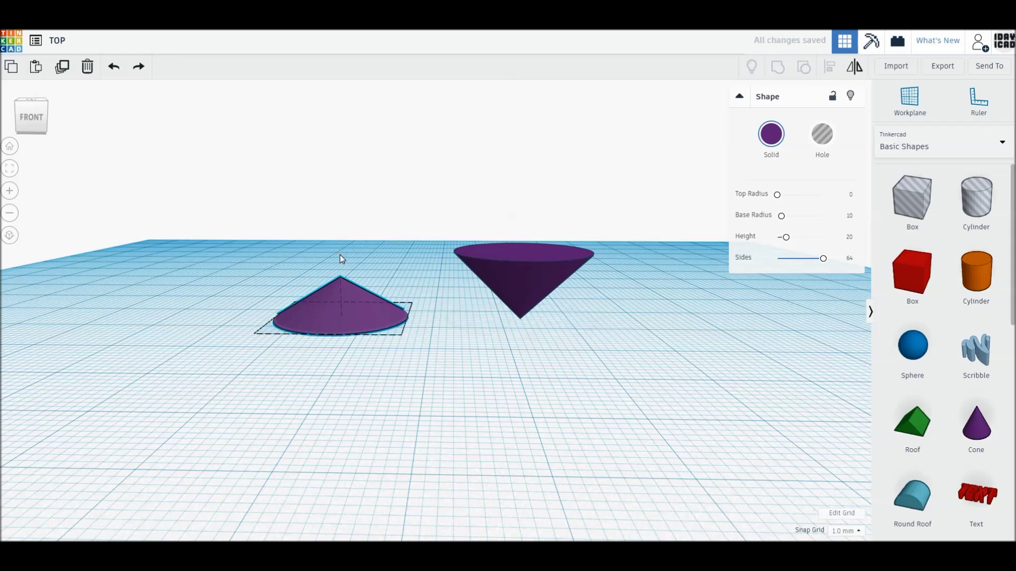
{"action": "left_click_drag", "start_coordinate": [339, 255], "coordinate": [342, 192]}
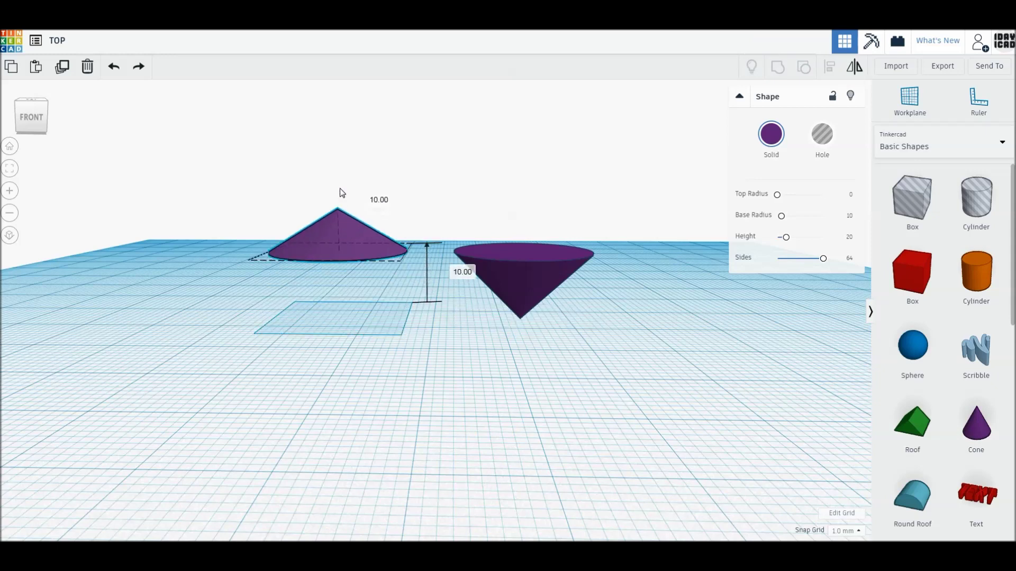
{"action": "key", "text": "ctrl+a"}
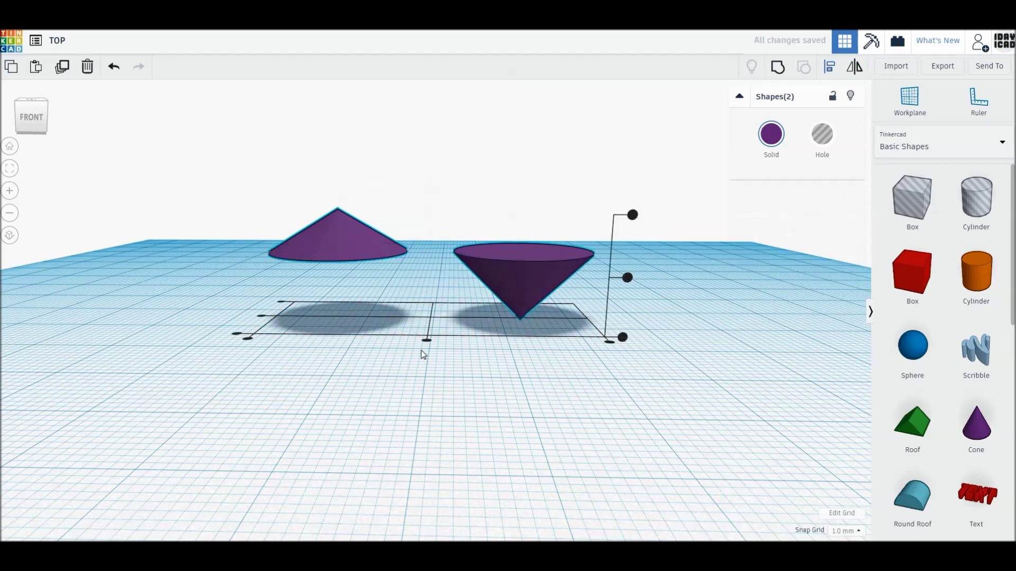
- Centre-align both cones on one axis and drop a new cylinder onto the workplane
{"action": "left_click", "coordinate": [425, 339]}
{"action": "mouse_move", "coordinate": [425, 339]}
{"action": "right_mouse_down"}
{"action": "mouse_move", "coordinate": [432, 368]}
{"action": "mouse_move", "coordinate": [490, 422]}
{"action": "right_mouse_up"}
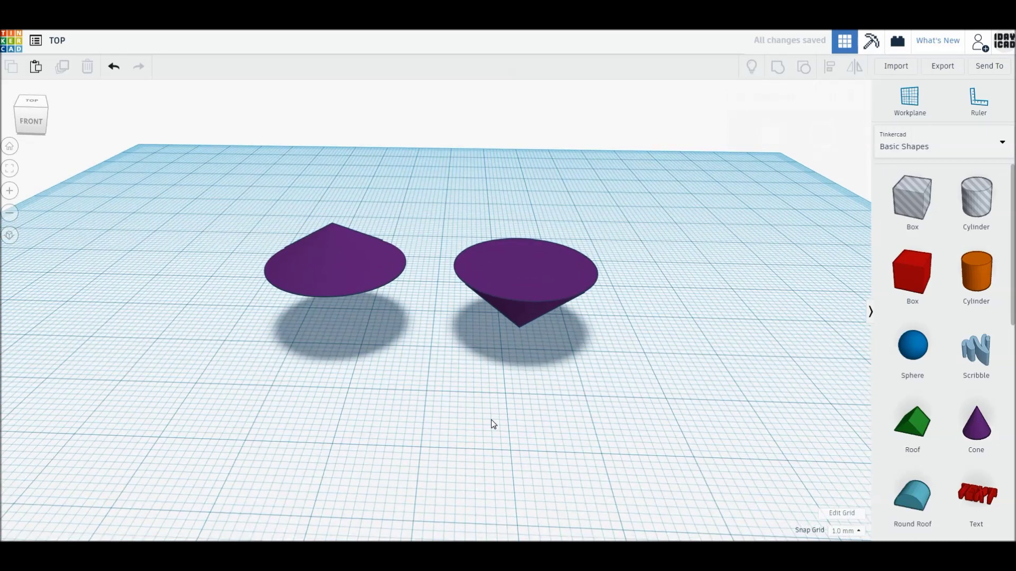
{"action": "key", "text": "ctrl+a"}
{"action": "left_click", "coordinate": [426, 374]}
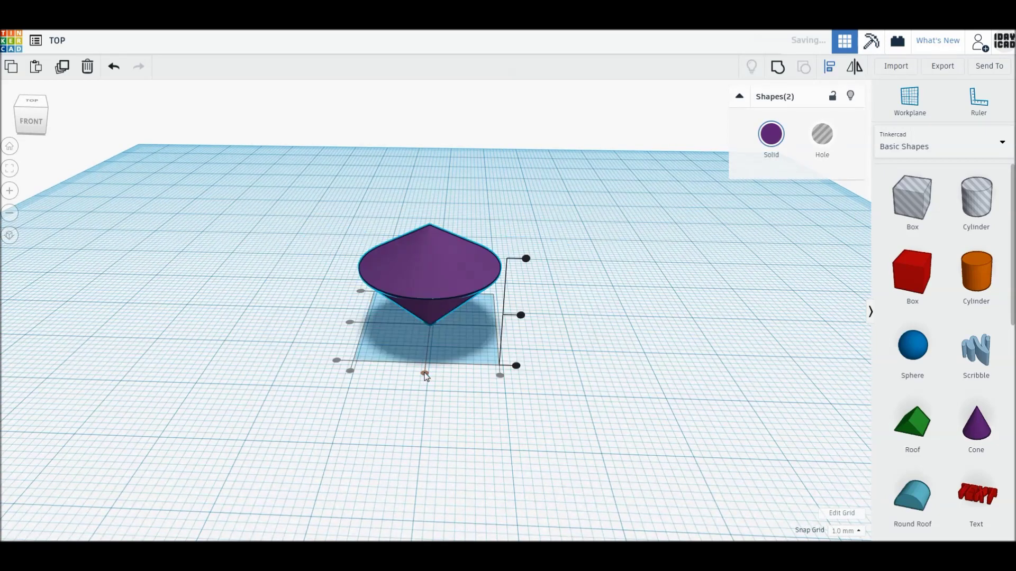
{"action": "left_click", "coordinate": [549, 365]}
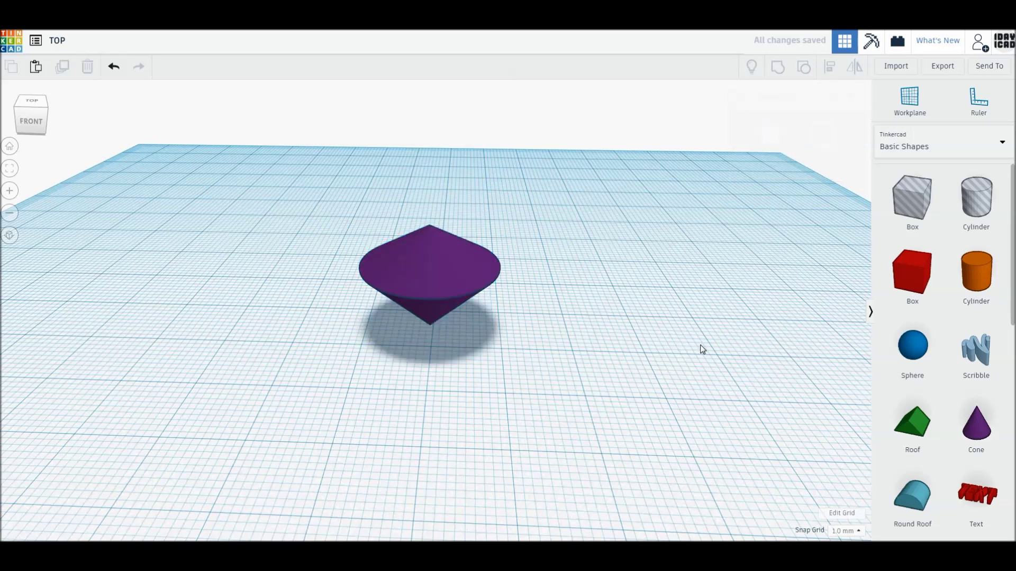
{"action": "left_click_drag", "start_coordinate": [976, 271], "coordinate": [646, 406]}
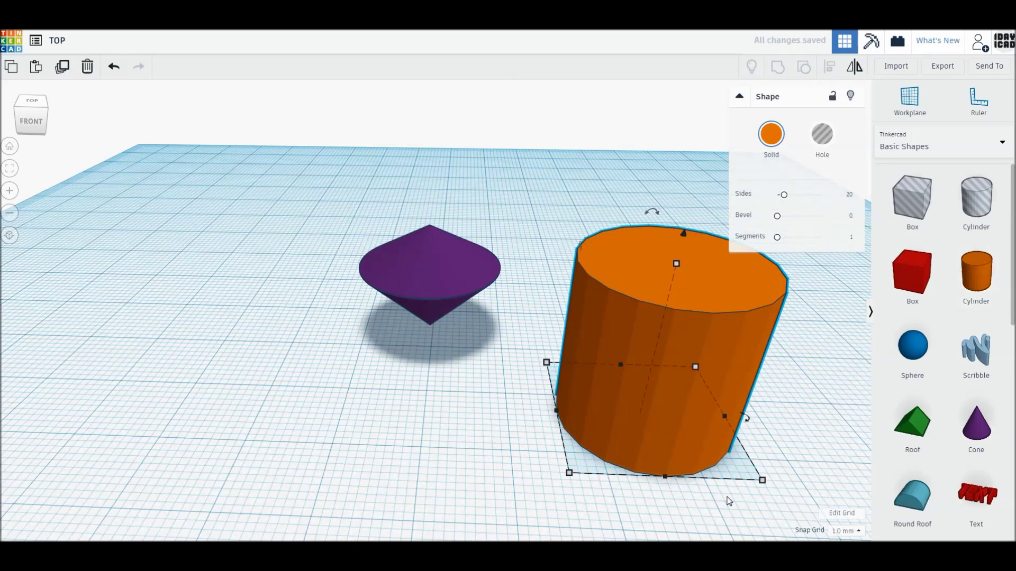
- Make the cylinder a 4×4 mm, 64-sided stem and lift the purple top about 8 mm
{"action": "left_click_drag", "start_coordinate": [762, 480], "coordinate": [581, 382]}
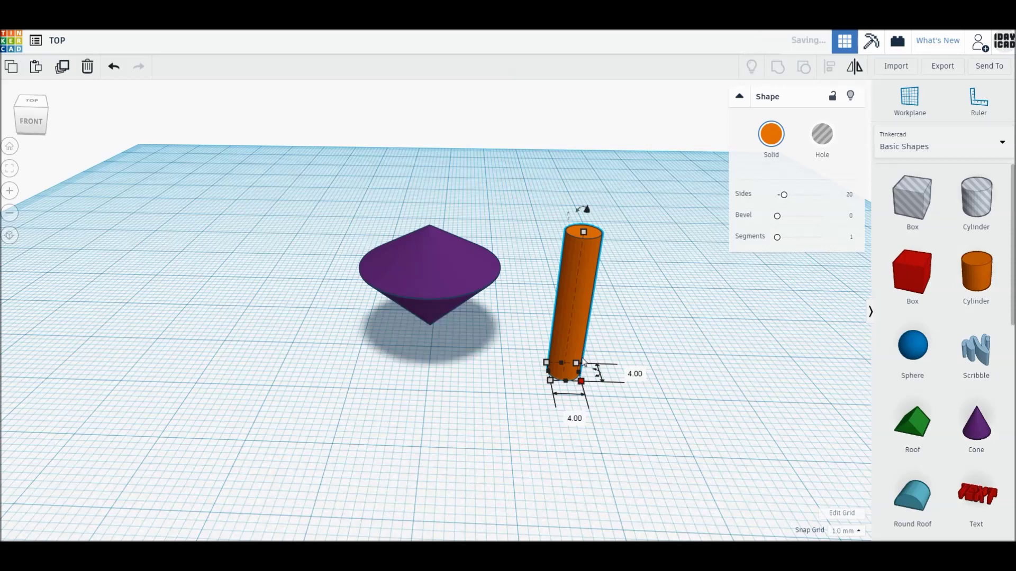
{"action": "left_click_drag", "start_coordinate": [784, 194], "coordinate": [823, 195]}
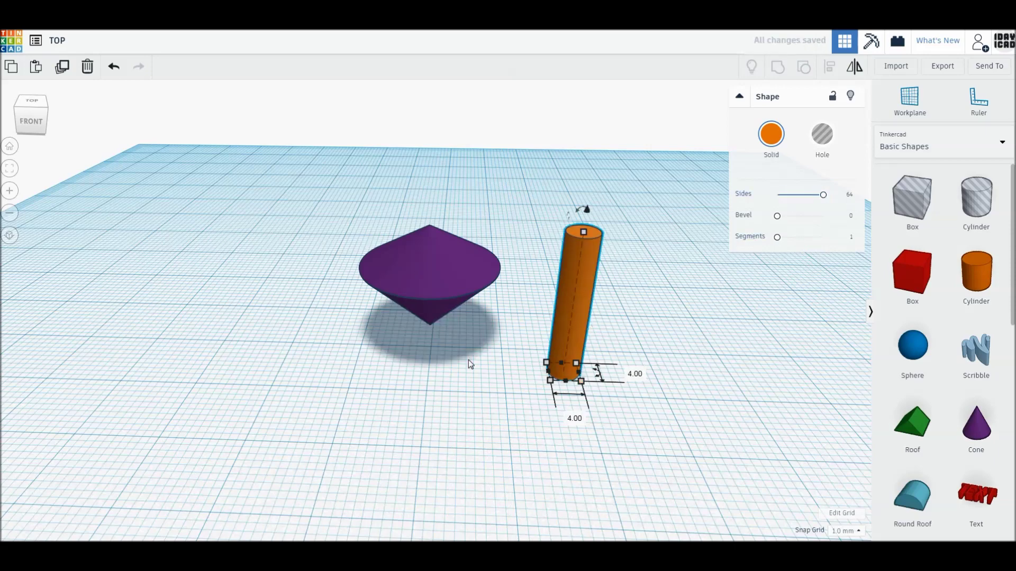
{"action": "left_click", "coordinate": [396, 241]}
{"action": "left_click_drag", "start_coordinate": [430, 206], "coordinate": [433, 148]}
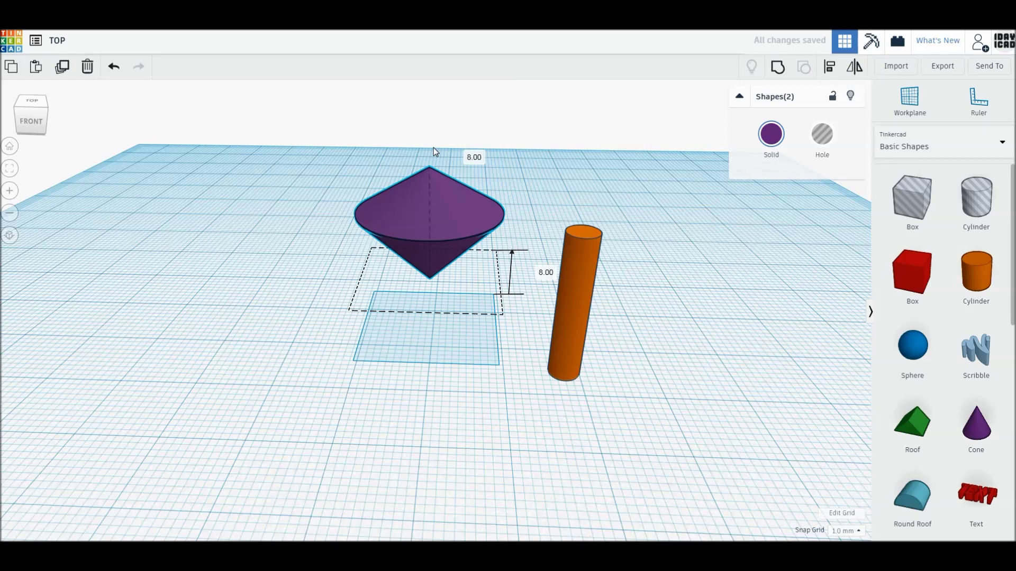
{"action": "left_click_drag", "start_coordinate": [433, 147], "coordinate": [433, 134]}
- Centre-align the purple top and stem on both axes and group them
{"action": "key", "text": "ctrl+a"}
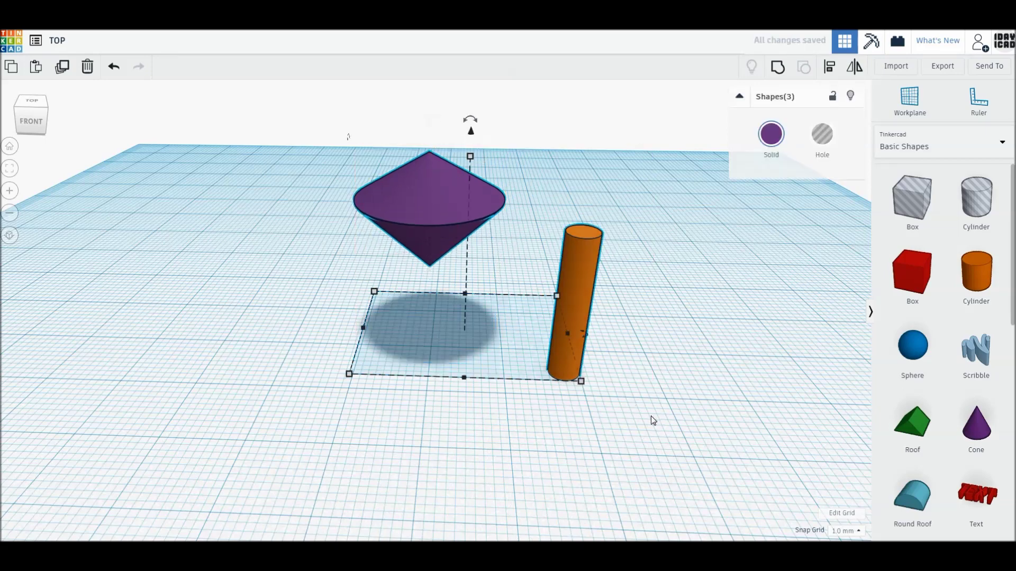
{"action": "key", "text": "l"}
{"action": "left_click", "coordinate": [464, 389]}
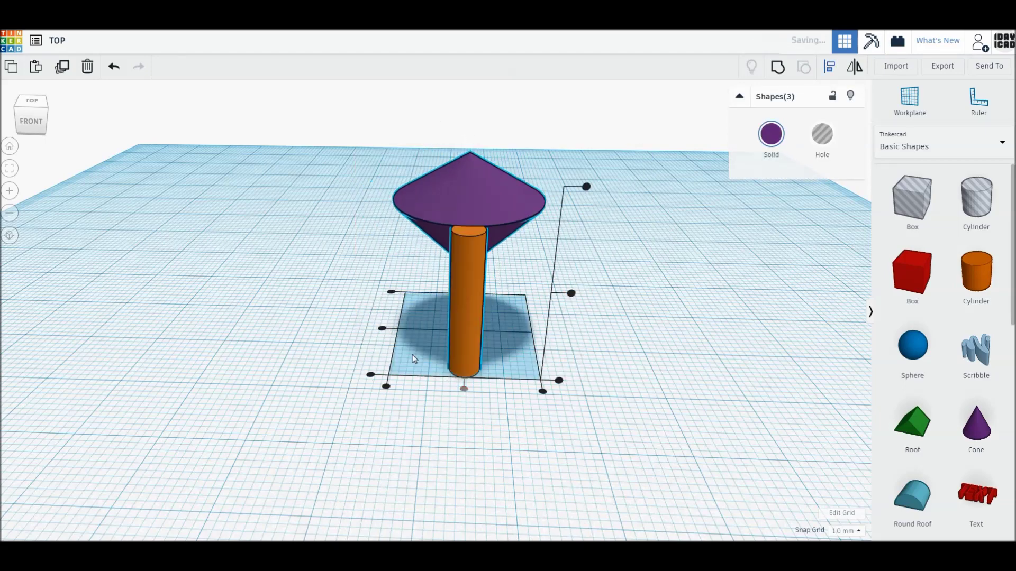
{"action": "left_click", "coordinate": [382, 330]}
{"action": "left_click", "coordinate": [778, 67]}
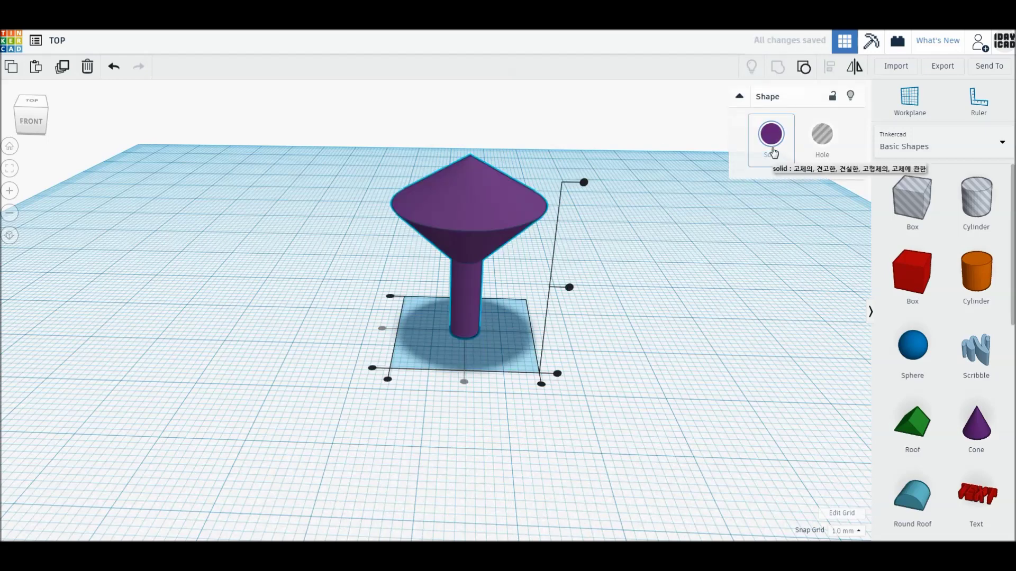
- Mirror the grouped top vertically so it flips over
{"action": "key", "text": "m"}
{"action": "left_click", "coordinate": [570, 286]}
{"action": "left_click", "coordinate": [652, 322]}
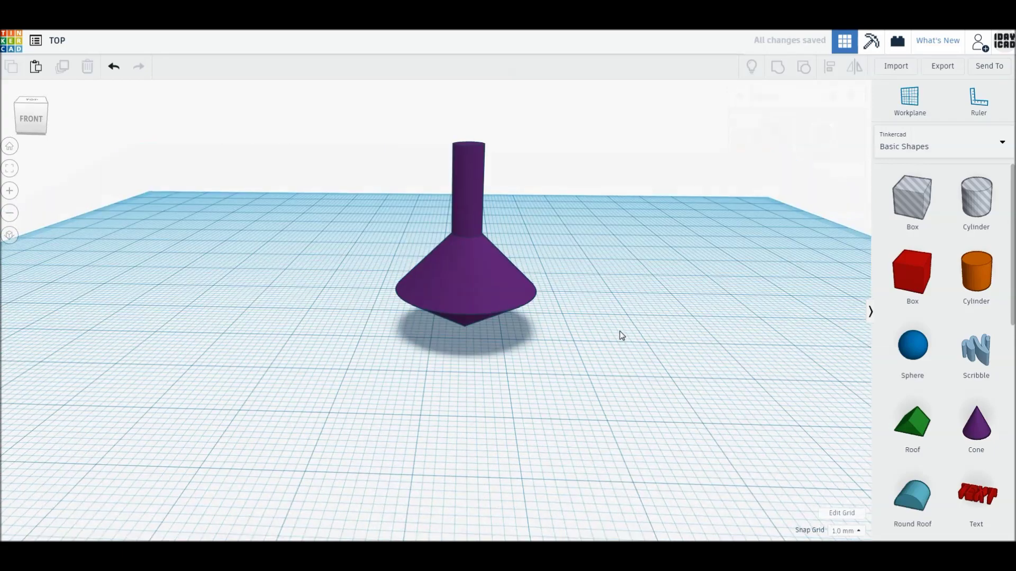
{"action": "mouse_move", "coordinate": [620, 331]}
{"action": "right_mouse_down"}
{"action": "mouse_move", "coordinate": [616, 304]}
{"action": "mouse_move", "coordinate": [618, 350]}
{"action": "right_mouse_up"}
- Shift the purple top left and place a new cone on the workplane
{"action": "left_click", "coordinate": [424, 279]}
{"action": "left_click_drag", "start_coordinate": [423, 278], "coordinate": [373, 275]}
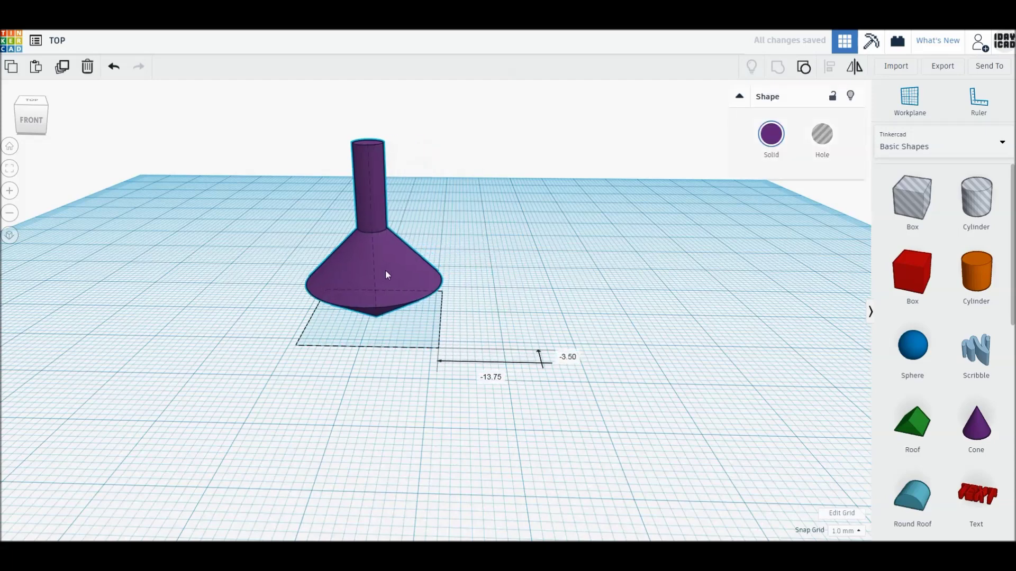
{"action": "left_click", "coordinate": [772, 133]}
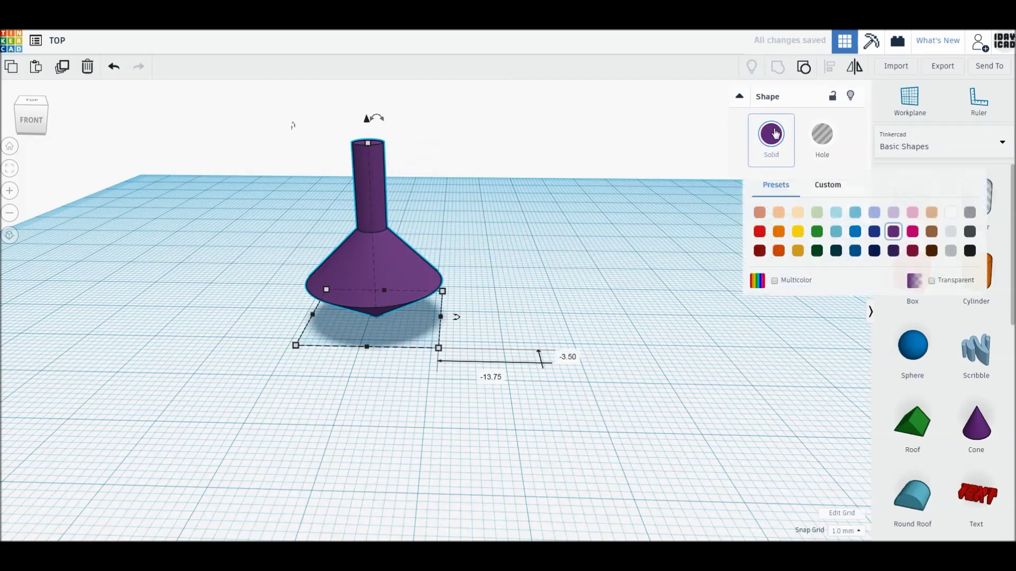
{"action": "left_click", "coordinate": [609, 227]}
{"action": "right_click_drag", "start_coordinate": [604, 280], "coordinate": [606, 281]}
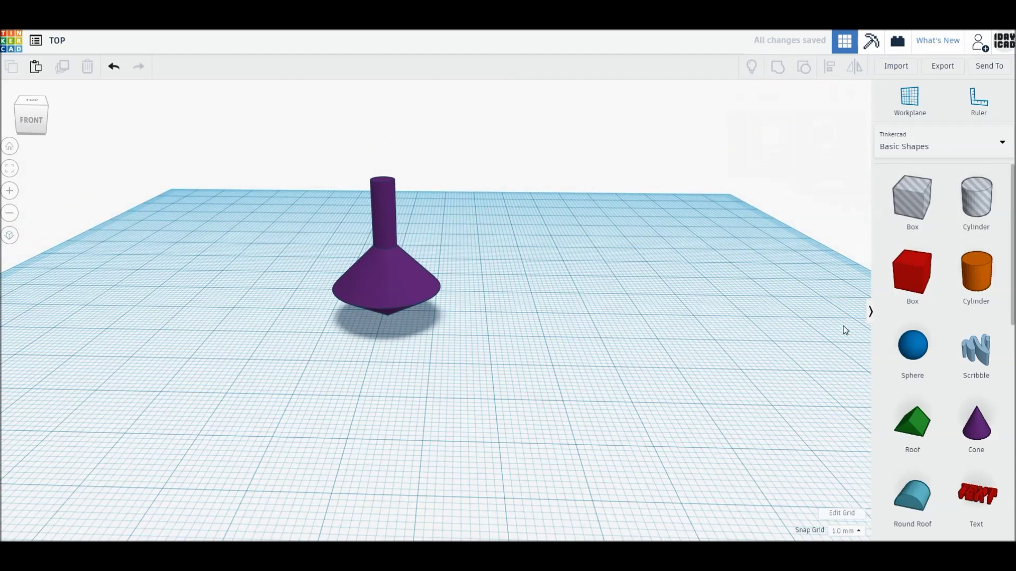
{"action": "left_click_drag", "start_coordinate": [976, 424], "coordinate": [571, 325]}
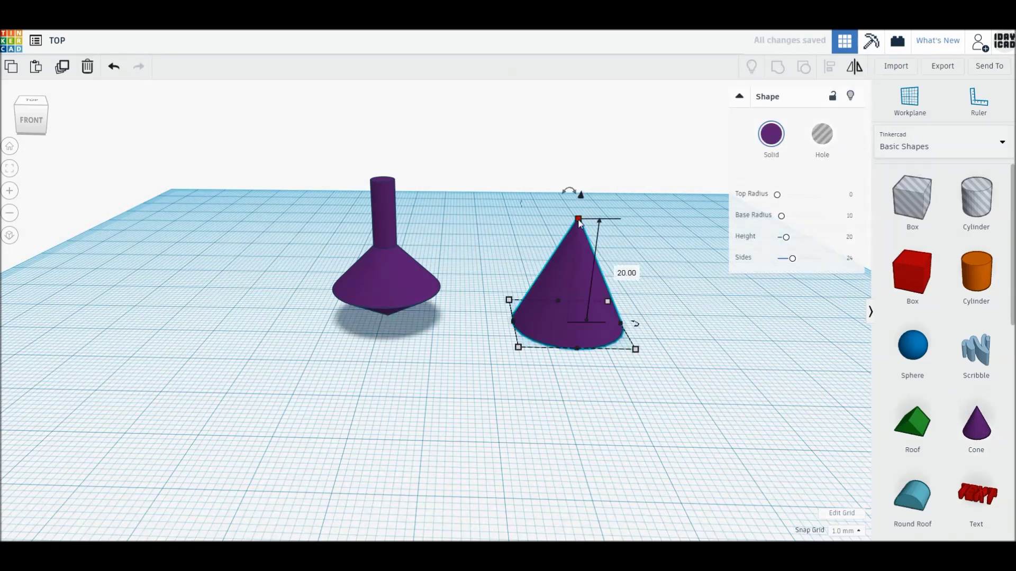
- Give the new cone 64 sides and a 6 mm height
{"action": "left_click_drag", "start_coordinate": [803, 262], "coordinate": [839, 263]}
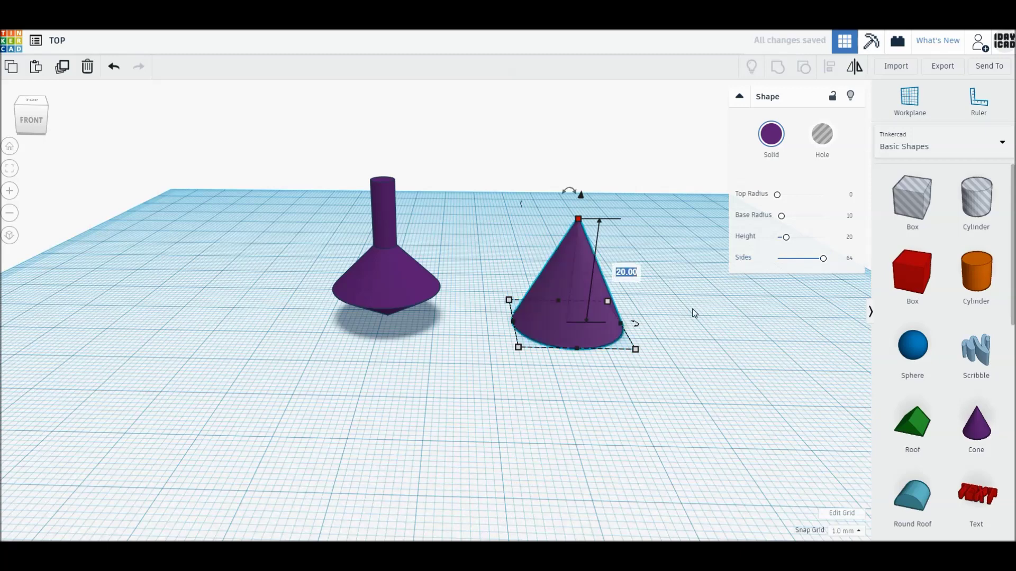
{"action": "type", "text": "6"}
{"action": "key", "text": "Return"}
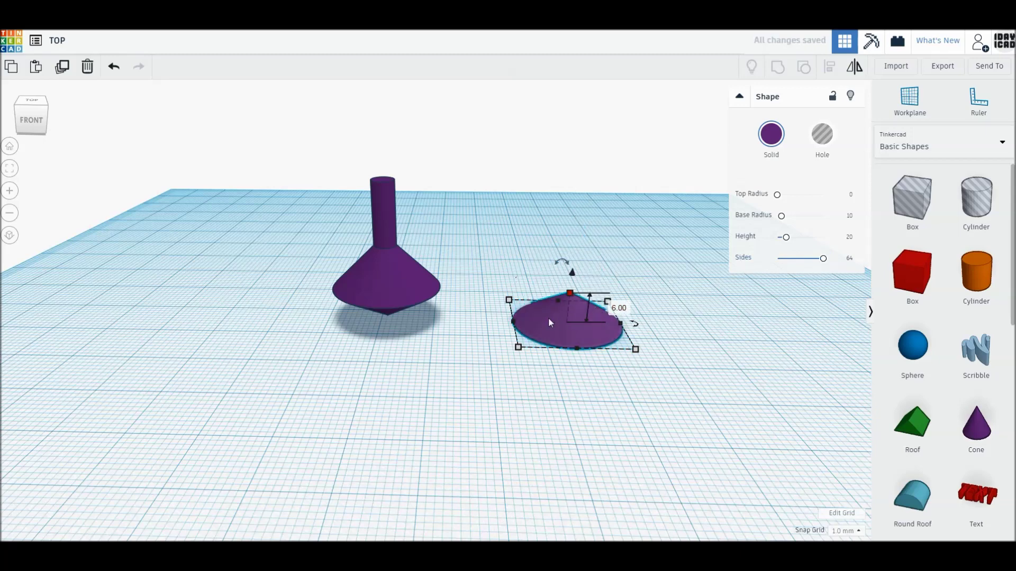
- Copy the flat cone to the right at 10 mm height, and add a cylinder
{"action": "left_click_drag", "start_coordinate": [548, 317], "coordinate": [678, 322], "text": "alt"}
{"action": "left_click", "coordinate": [749, 312]}
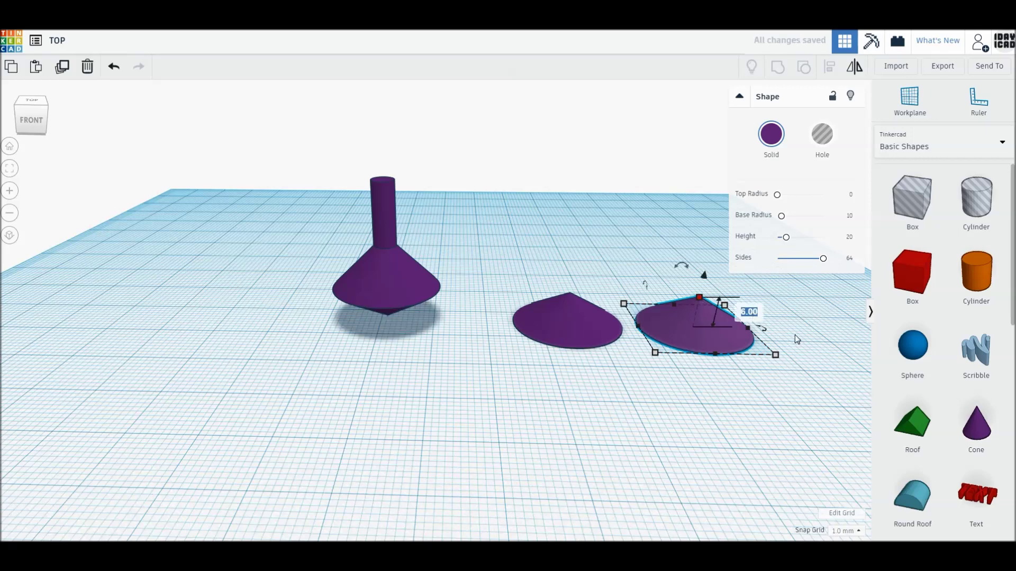
{"action": "type", "text": "10"}
{"action": "key", "text": "Return"}
{"action": "left_click_drag", "start_coordinate": [976, 272], "coordinate": [453, 407]}
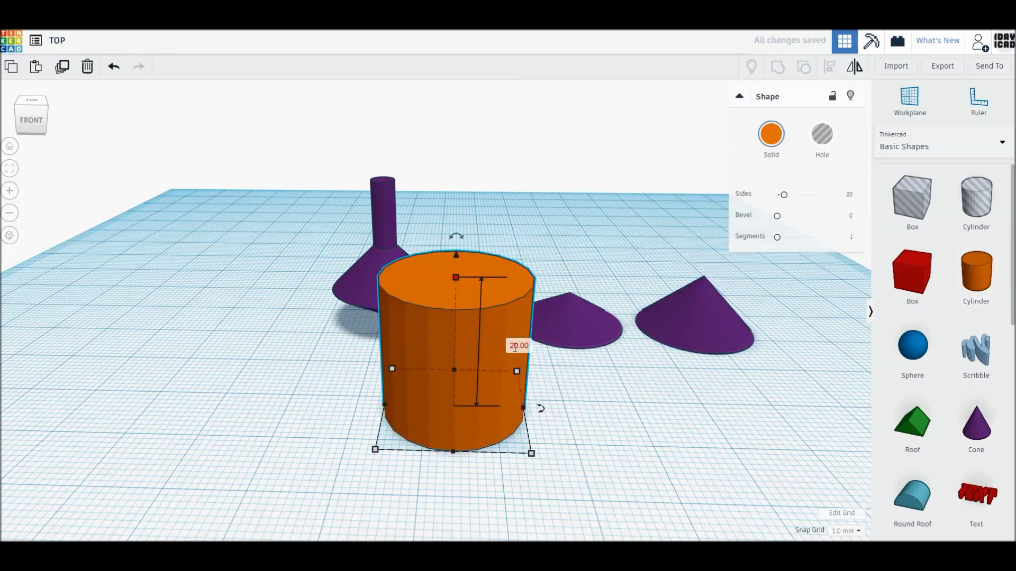
- Make the cylinder a 3 mm, 64-sided disc and rotate the 10 mm cone point-down
{"action": "type", "text": "3"}
{"action": "key", "text": "Return"}
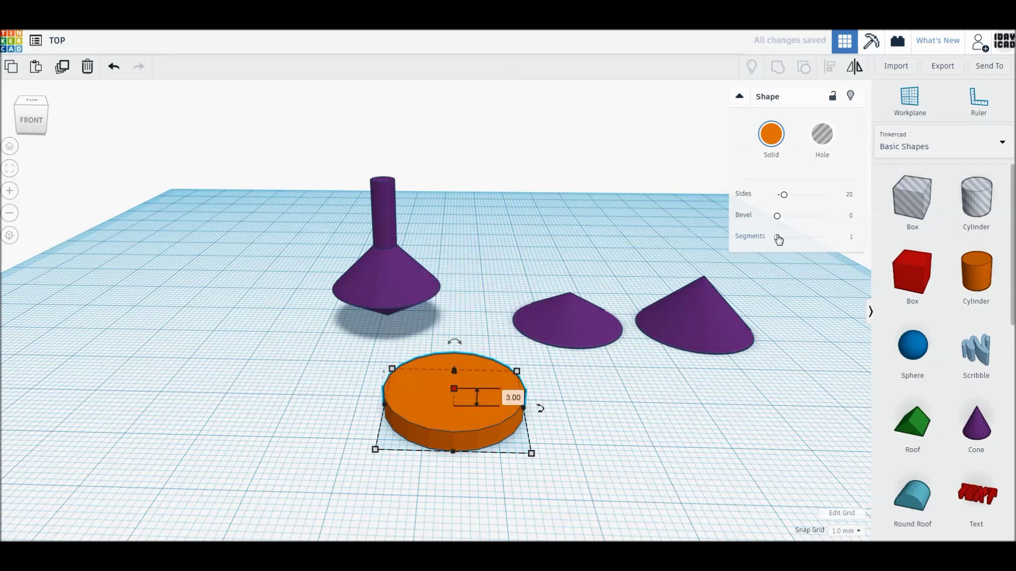
{"action": "left_click_drag", "start_coordinate": [787, 198], "coordinate": [825, 197]}
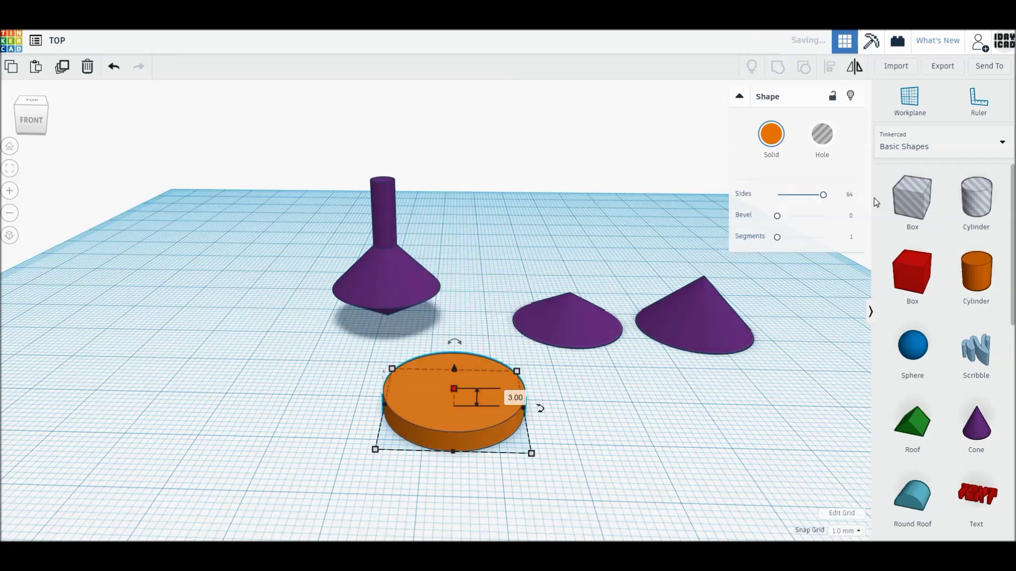
{"action": "left_click", "coordinate": [672, 334]}
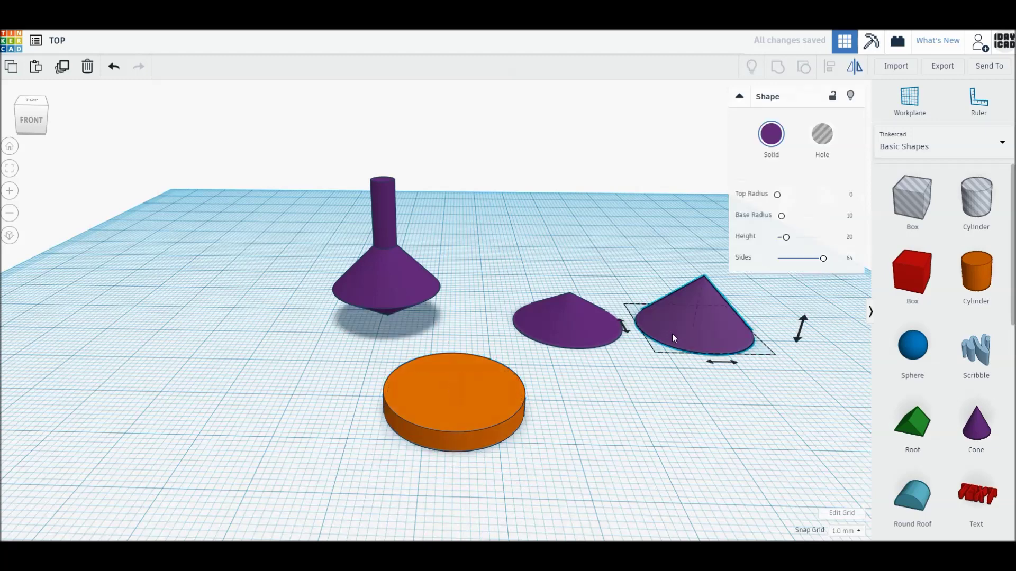
{"action": "left_click_drag", "start_coordinate": [801, 338], "coordinate": [741, 410]}
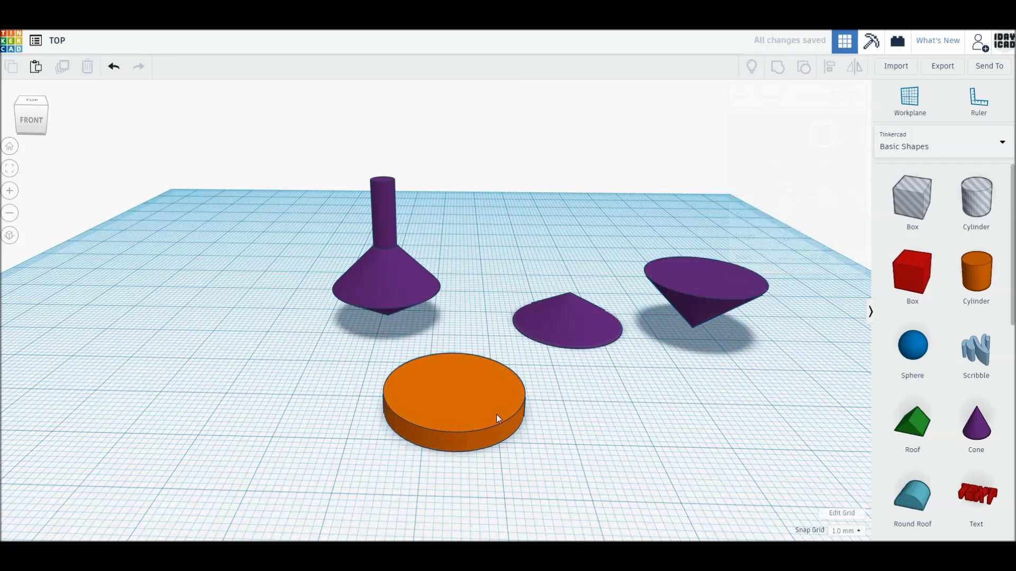
- Lift the orange disc, then raise the flat point-up cone above it
{"action": "left_click", "coordinate": [475, 412]}
{"action": "left_click_drag", "start_coordinate": [456, 350], "coordinate": [457, 299]}
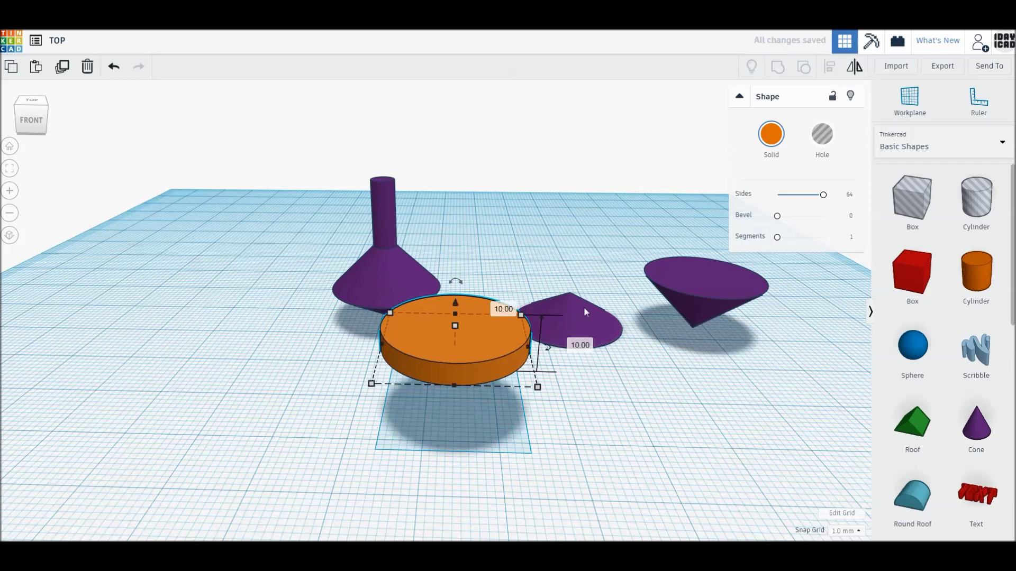
{"action": "left_click", "coordinate": [577, 298]}
{"action": "left_click_drag", "start_coordinate": [571, 277], "coordinate": [576, 213]}
- Box-select the disc and both cones and centre-align them on both axes
{"action": "left_click_drag", "start_coordinate": [705, 456], "coordinate": [506, 268]}
{"action": "key", "text": "l"}
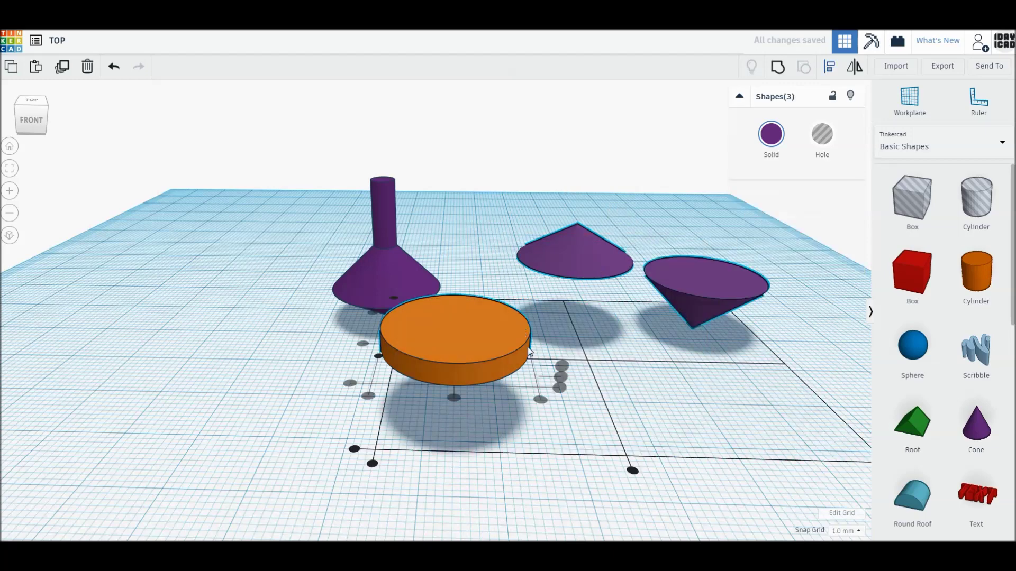
{"action": "left_click", "coordinate": [633, 471]}
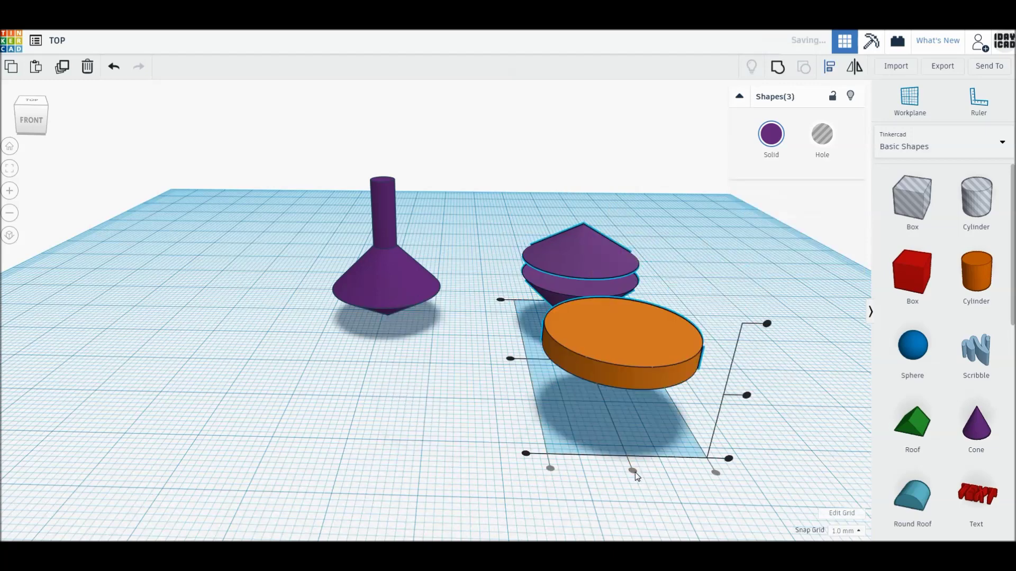
{"action": "left_click", "coordinate": [509, 360]}
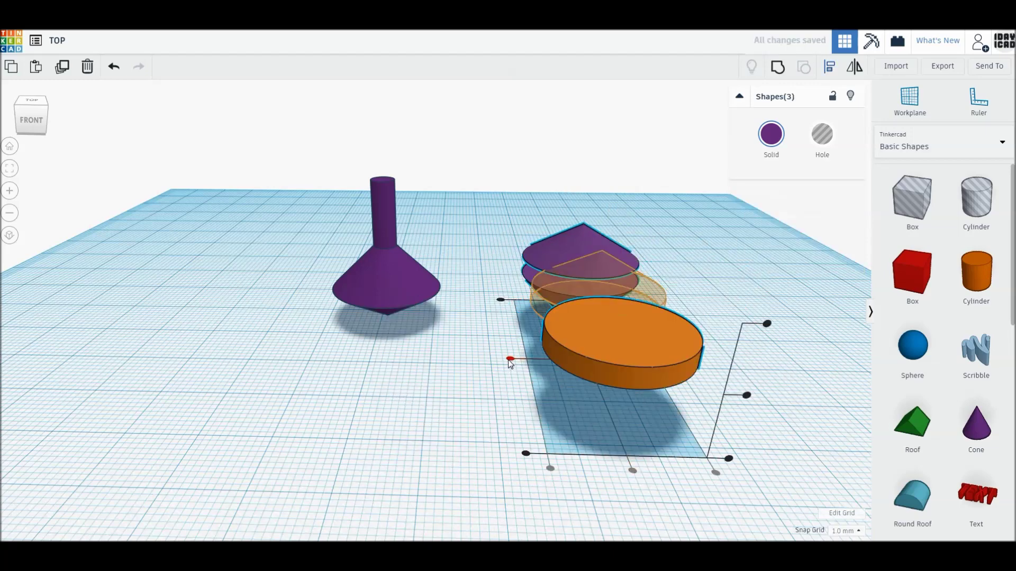
{"action": "left_click", "coordinate": [469, 383]}
- Add a cylinder stem with a 4×4 mm footprint and 64 sides
{"action": "left_click_drag", "start_coordinate": [976, 273], "coordinate": [434, 411]}
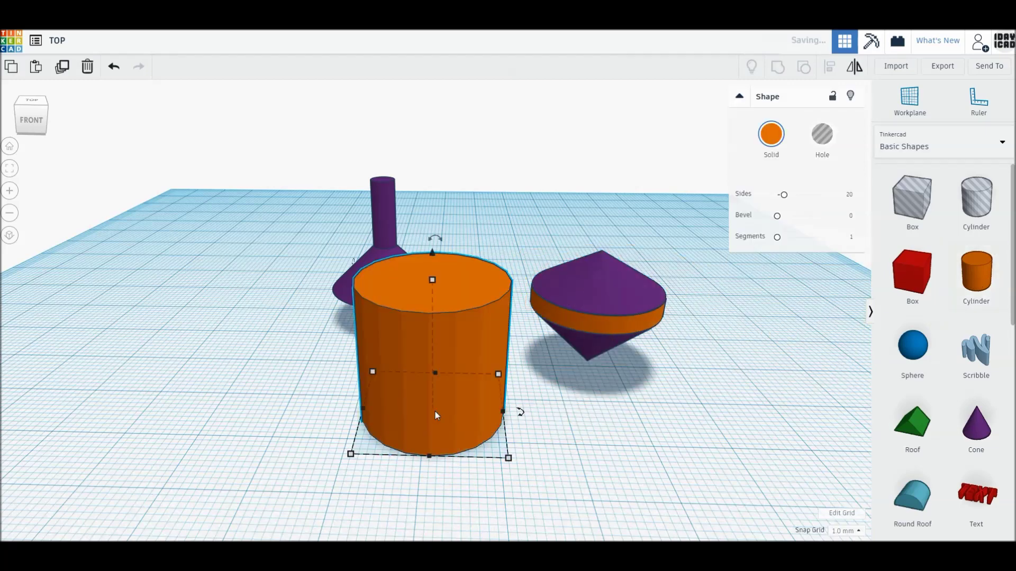
{"action": "left_click_drag", "start_coordinate": [499, 461], "coordinate": [395, 389]}
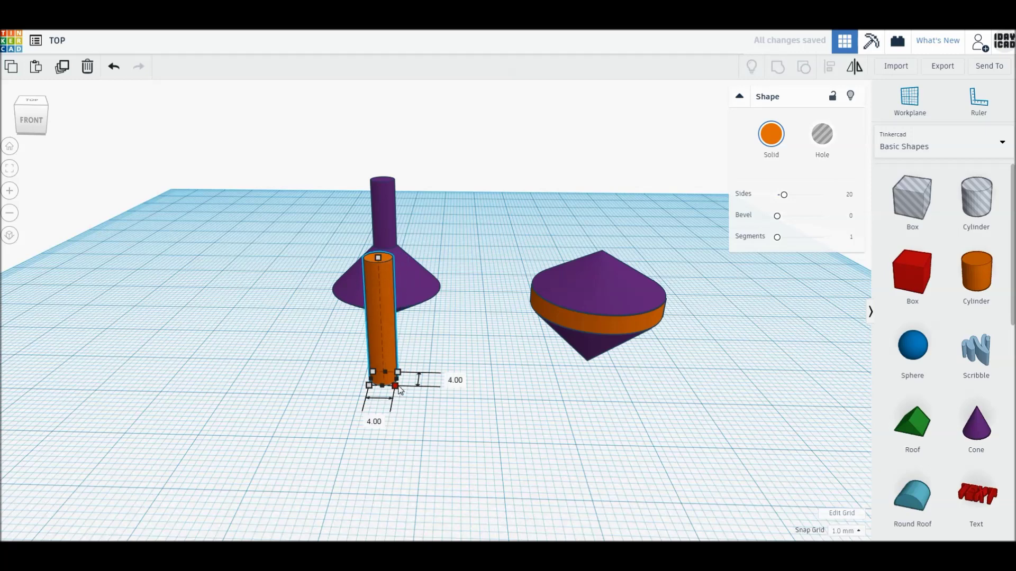
{"action": "left_click_drag", "start_coordinate": [784, 194], "coordinate": [824, 195]}
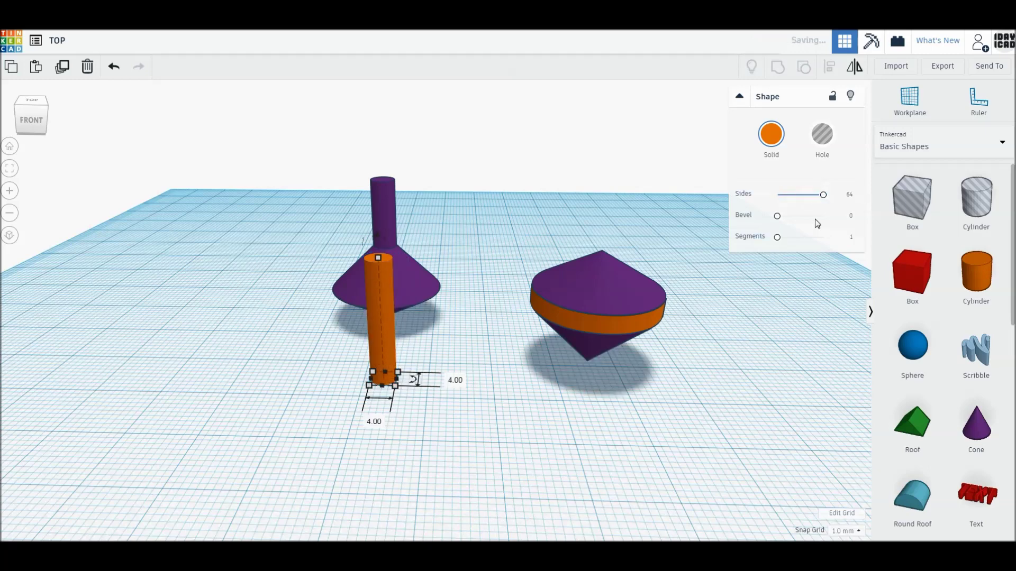
- Select both cones of the new top for recolouring
{"action": "left_click", "coordinate": [624, 294]}
{"action": "left_click", "coordinate": [595, 352], "text": "shift"}
{"action": "left_click", "coordinate": [770, 139]}
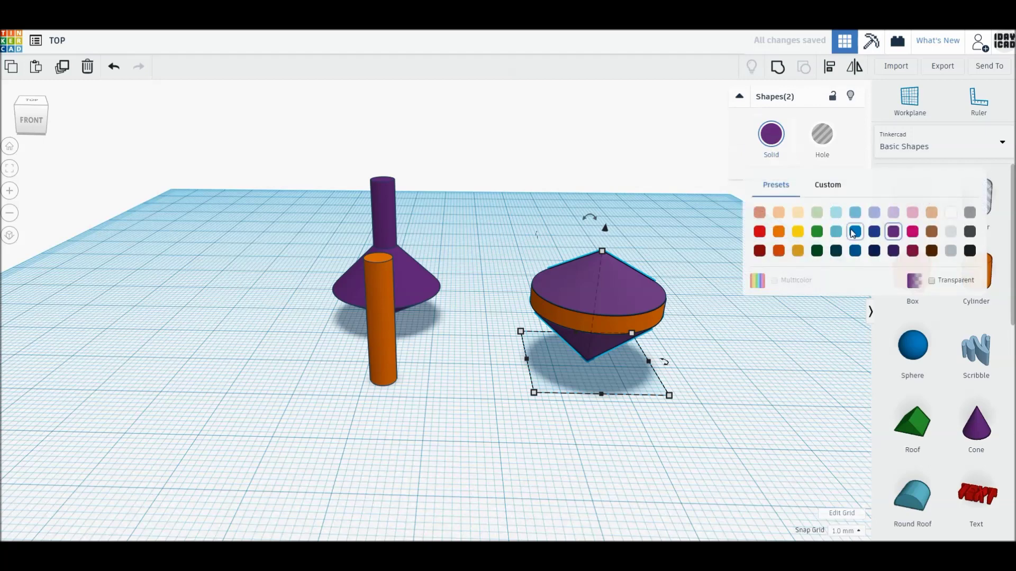
- Colour the cones grey and the orange band magenta
{"action": "left_click", "coordinate": [970, 212]}
{"action": "left_click", "coordinate": [655, 320]}
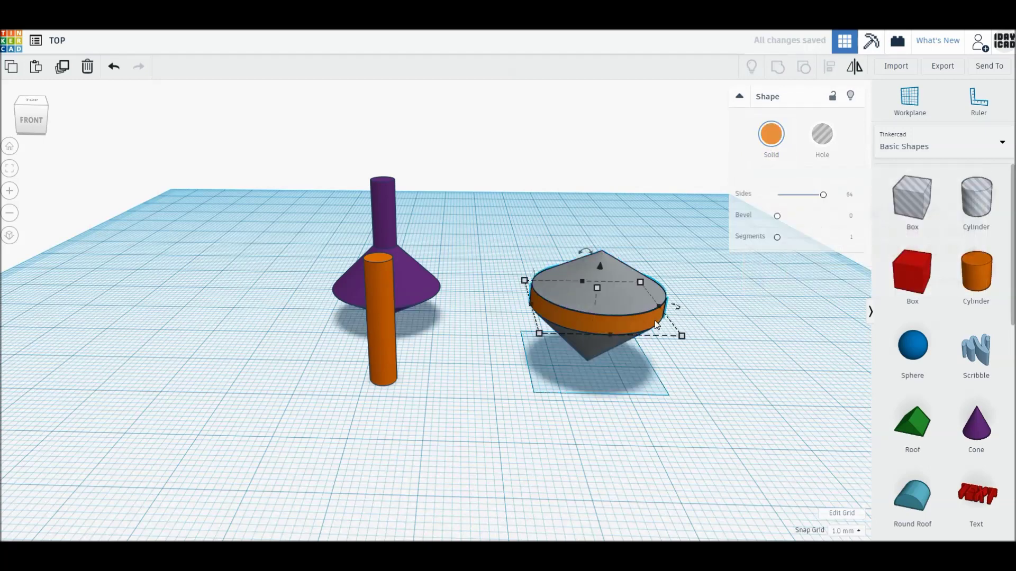
{"action": "left_click", "coordinate": [777, 137]}
{"action": "left_click", "coordinate": [897, 233]}
- Recolour both cones golden yellow
{"action": "left_click", "coordinate": [615, 319]}
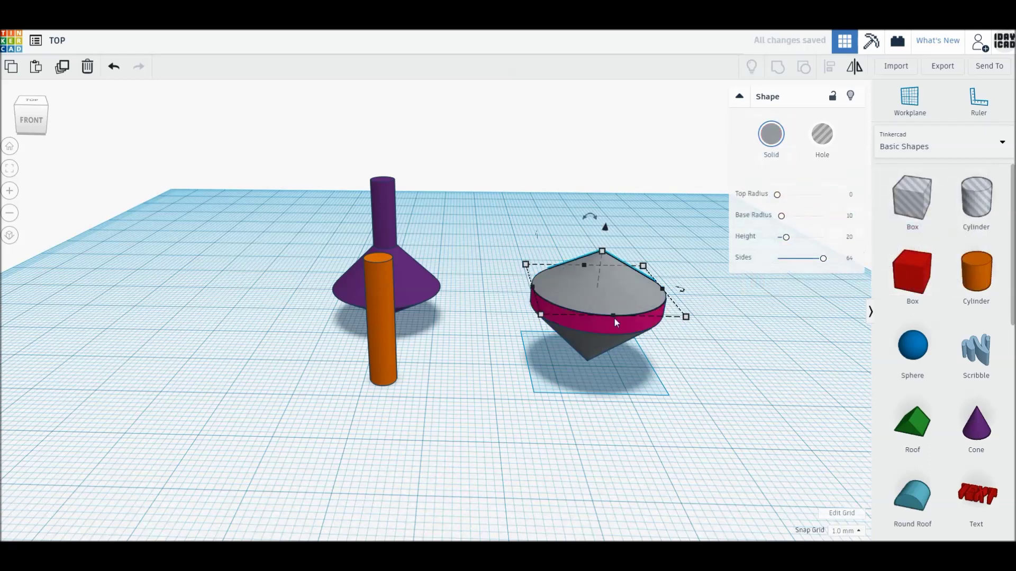
{"action": "left_click", "coordinate": [598, 344], "text": "shift"}
{"action": "left_click", "coordinate": [773, 138]}
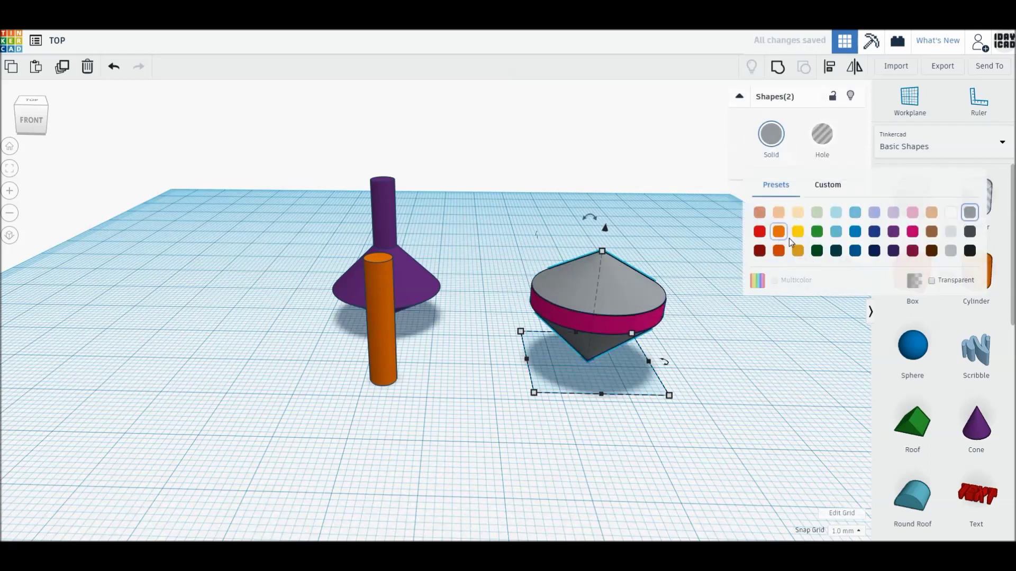
{"action": "left_click", "coordinate": [797, 250]}
- Make the stem golden yellow, move it beside the top, and raise the top 9 mm
{"action": "left_click", "coordinate": [390, 343]}
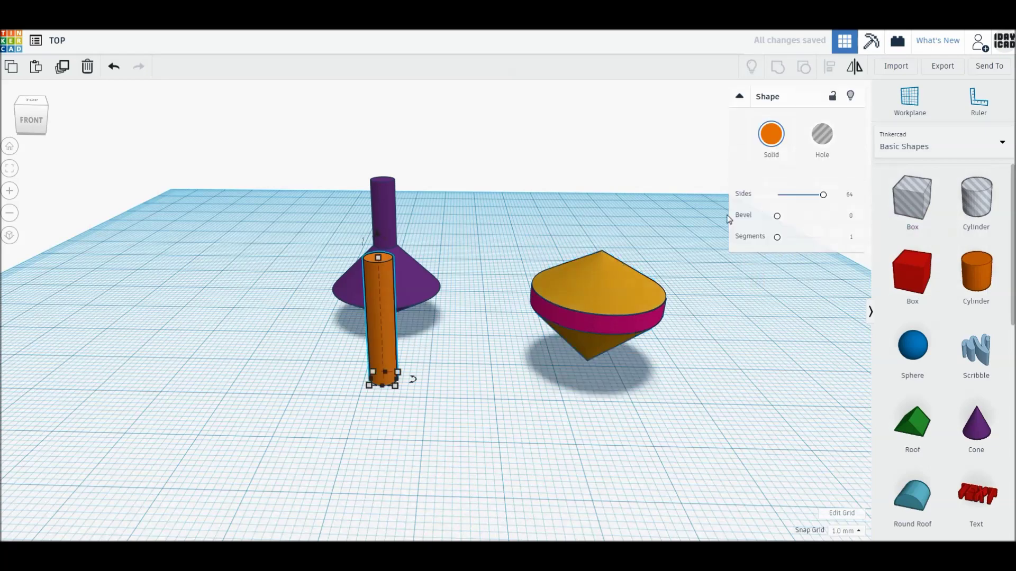
{"action": "left_click", "coordinate": [771, 134]}
{"action": "left_click", "coordinate": [797, 250]}
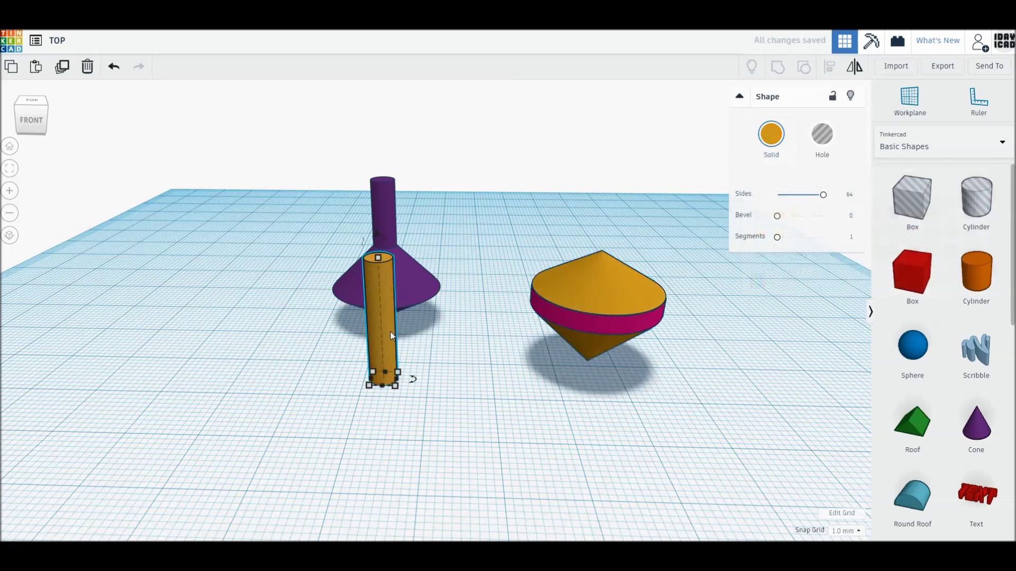
{"action": "left_click_drag", "start_coordinate": [379, 335], "coordinate": [493, 335]}
{"action": "left_click", "coordinate": [593, 285]}
{"action": "left_click_drag", "start_coordinate": [605, 233], "coordinate": [608, 166]}
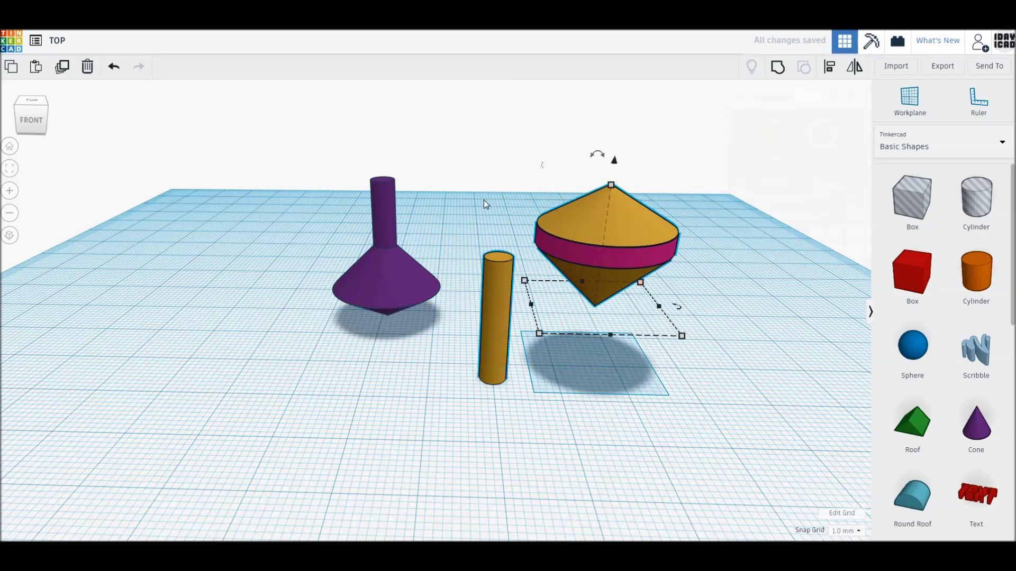
- Centre-align the stem under the gold top on both axes
{"action": "left_click", "coordinate": [496, 328], "text": "shift"}
{"action": "key", "text": "l"}
{"action": "left_click", "coordinate": [578, 404]}
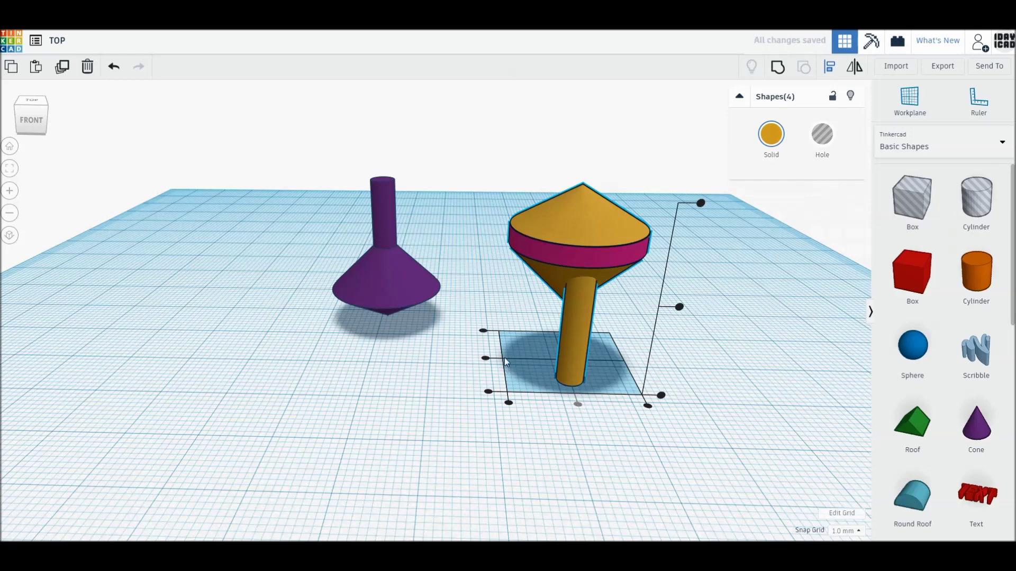
{"action": "left_click", "coordinate": [485, 358]}
{"action": "left_click", "coordinate": [772, 361]}
- Group the top and stem with Multicolor so each part keeps its colour
{"action": "left_click_drag", "start_coordinate": [691, 397], "coordinate": [502, 169]}
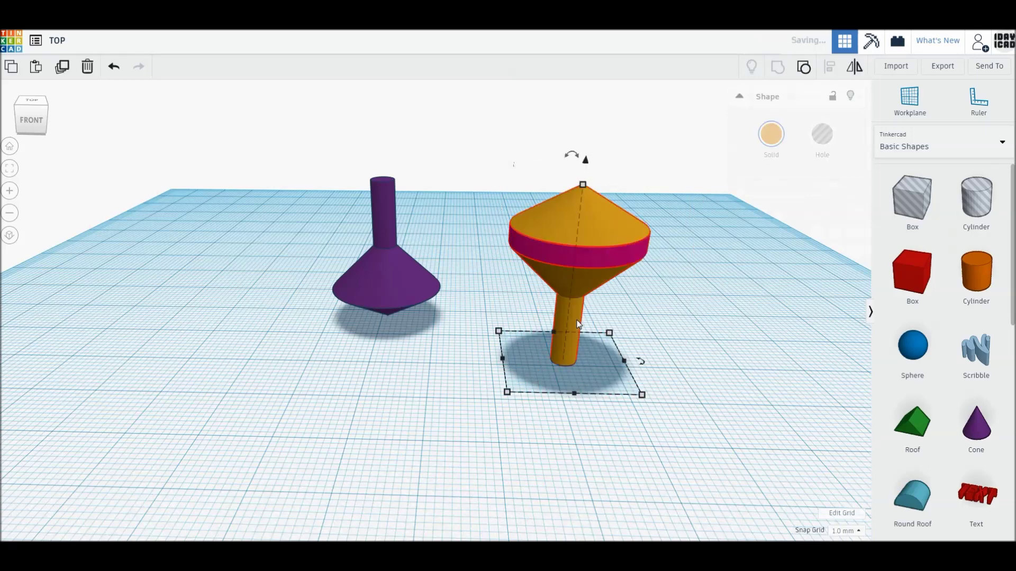
{"action": "key", "text": "ctrl+g"}
{"action": "left_click", "coordinate": [771, 134]}
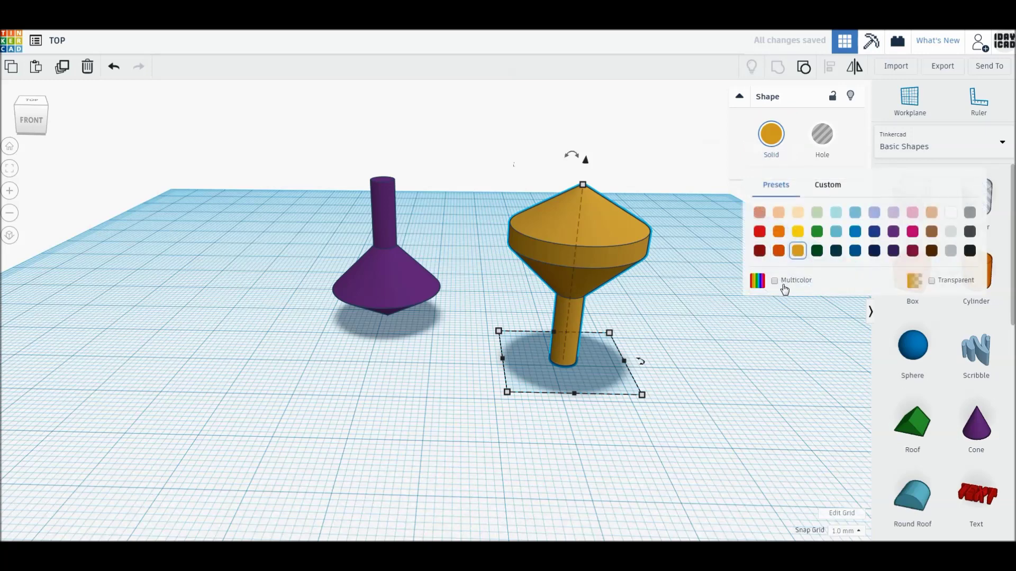
{"action": "left_click", "coordinate": [784, 285]}
- Mirror the gold top upright, then nudge the purple top left and forward
{"action": "left_click", "coordinate": [679, 313]}
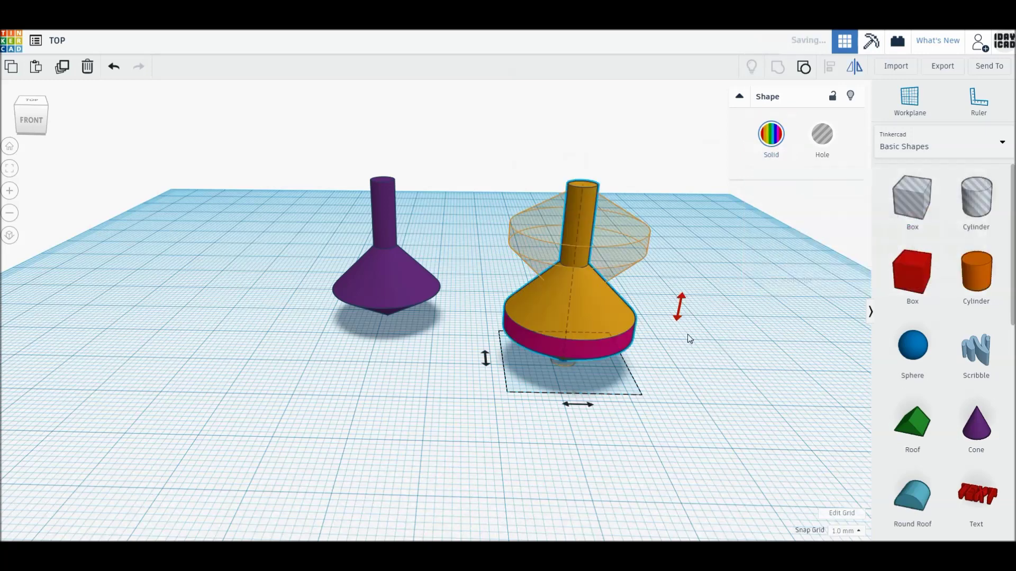
{"action": "left_click", "coordinate": [615, 369]}
{"action": "mouse_move", "coordinate": [615, 368]}
{"action": "right_mouse_down"}
{"action": "mouse_move", "coordinate": [618, 357]}
{"action": "mouse_move", "coordinate": [630, 381]}
{"action": "right_mouse_up"}
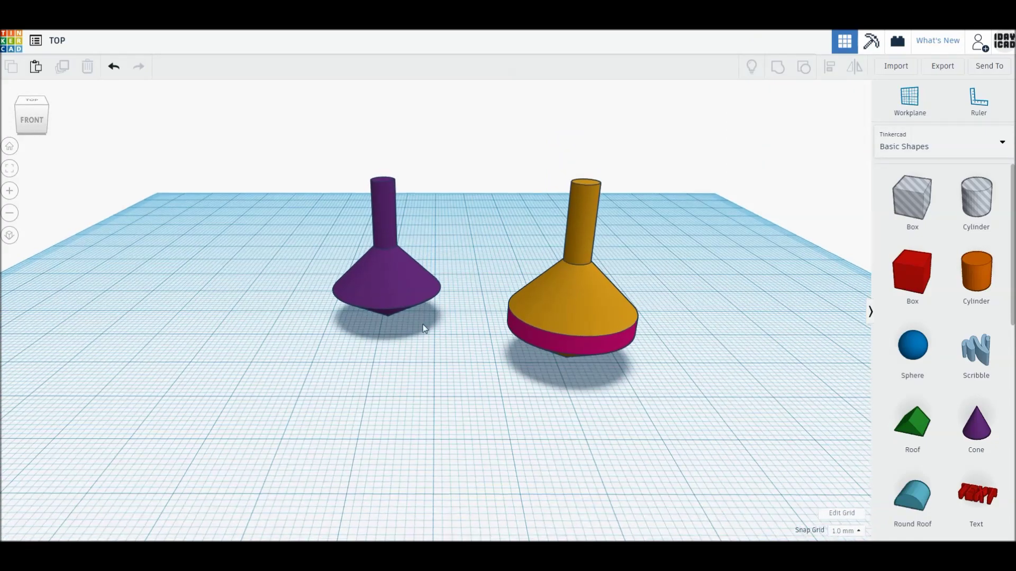
{"action": "left_click_drag", "start_coordinate": [357, 299], "coordinate": [328, 308]}
- Move the golden top left and add a 64-sided purple cone beside it
{"action": "left_click_drag", "start_coordinate": [529, 300], "coordinate": [447, 286]}
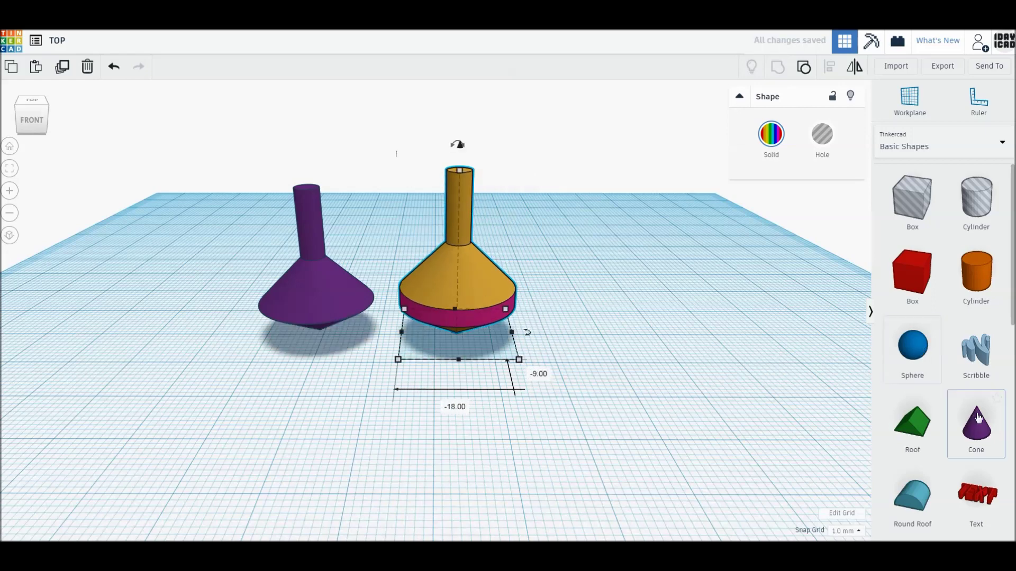
{"action": "left_click_drag", "start_coordinate": [977, 426], "coordinate": [630, 365]}
{"action": "left_click_drag", "start_coordinate": [794, 263], "coordinate": [823, 258]}
{"action": "middle_click_drag", "start_coordinate": [814, 344], "coordinate": [728, 334]}
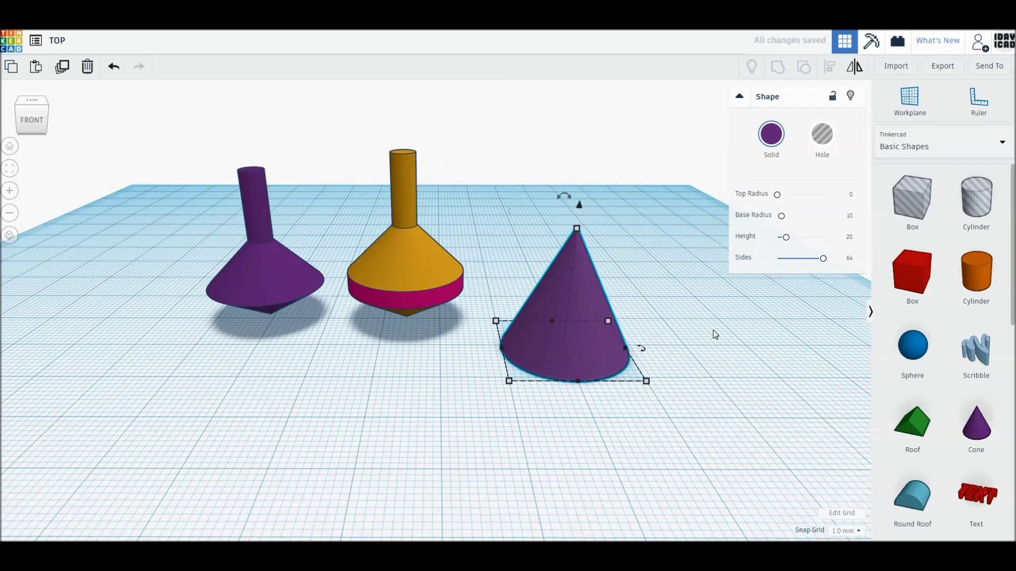
- Duplicate the cone and shrink both copies, one to 8 mm tall, one to 10 by 10 mm
{"action": "left_click_drag", "start_coordinate": [554, 322], "coordinate": [701, 304], "text": "alt"}
{"action": "left_click", "coordinate": [586, 275]}
{"action": "left_click_drag", "start_coordinate": [577, 229], "coordinate": [580, 265]}
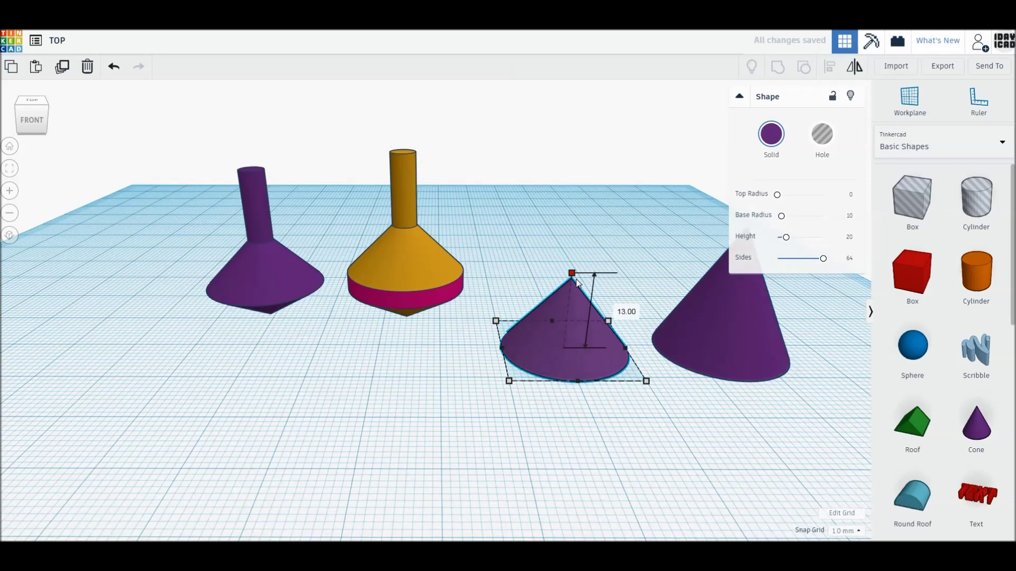
{"action": "key", "text": "ctrl+z"}
{"action": "left_click_drag", "start_coordinate": [577, 231], "coordinate": [571, 304], "text": "shift"}
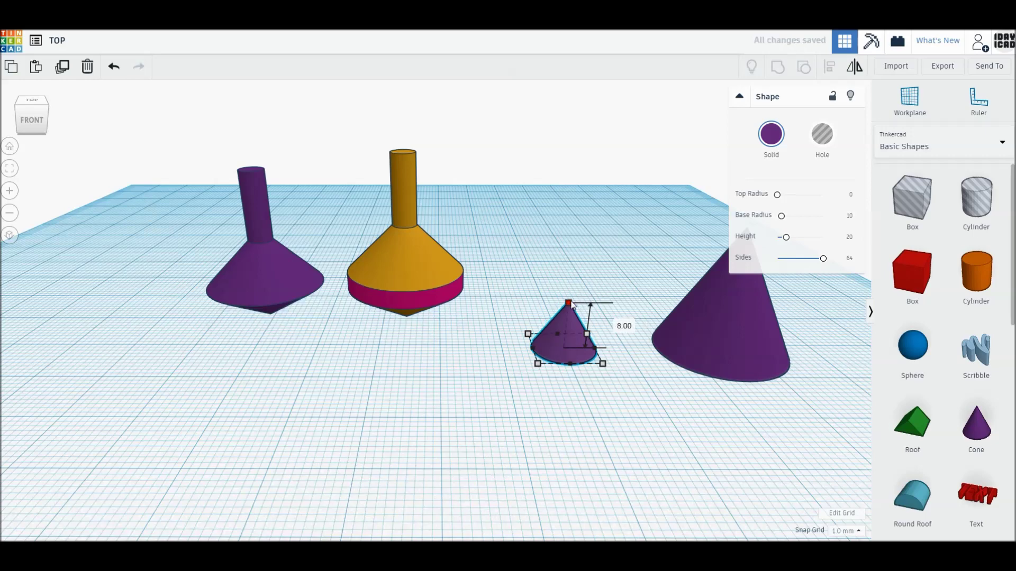
{"action": "left_click", "coordinate": [777, 373]}
{"action": "mouse_move", "coordinate": [792, 381]}
{"action": "left_mouse_down", "text": "shift"}
{"action": "mouse_move", "coordinate": [736, 355]}
{"action": "mouse_move", "coordinate": [704, 358]}
{"action": "left_mouse_up", "text": "shift"}
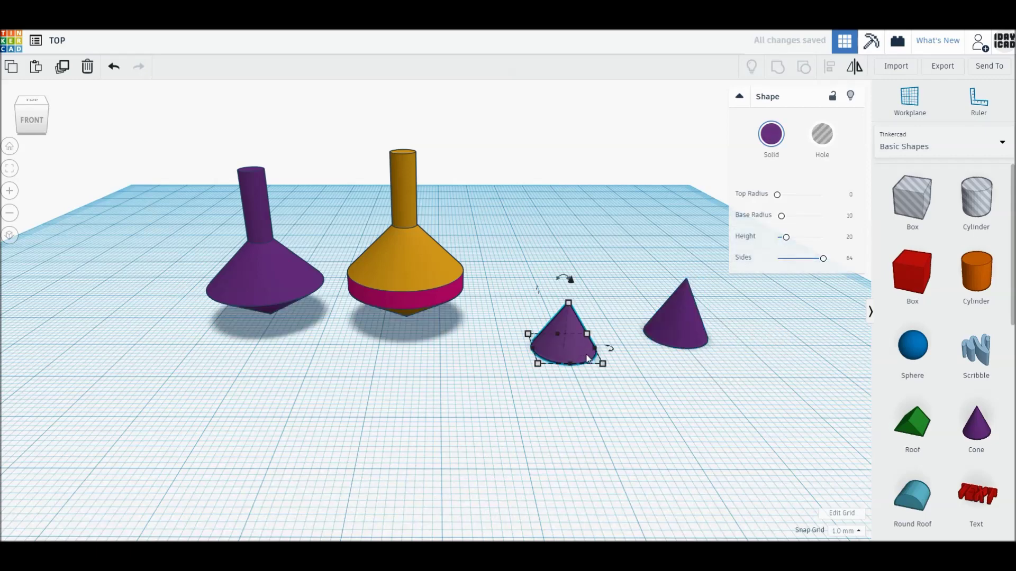
{"action": "left_click", "coordinate": [913, 360]}
- Add a 24-step blue sphere, flattened to 16 mm tall, onto the smaller purple cone
{"action": "left_click", "coordinate": [649, 272]}
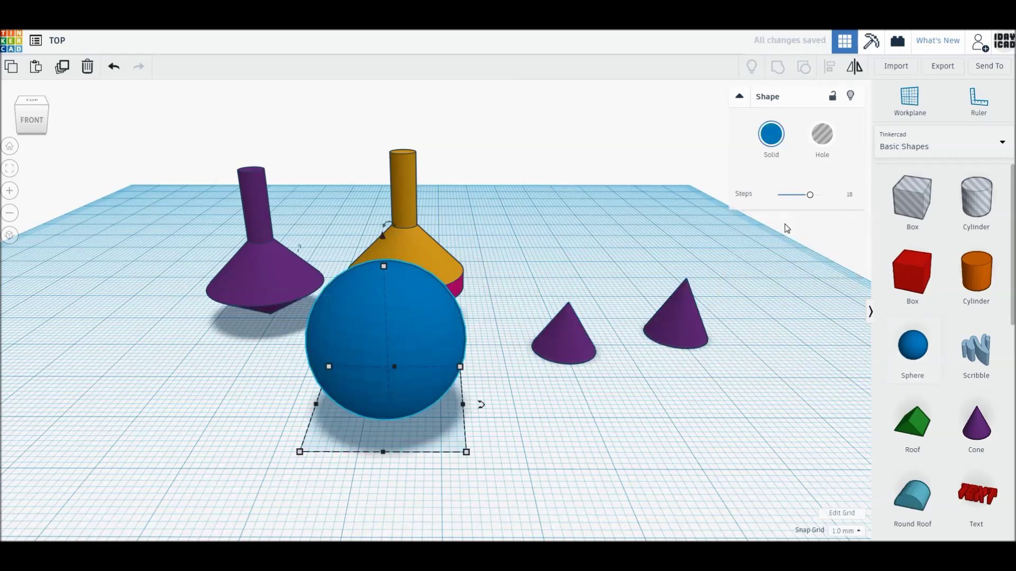
{"action": "left_click_drag", "start_coordinate": [810, 195], "coordinate": [823, 194]}
{"action": "mouse_move", "coordinate": [383, 267]}
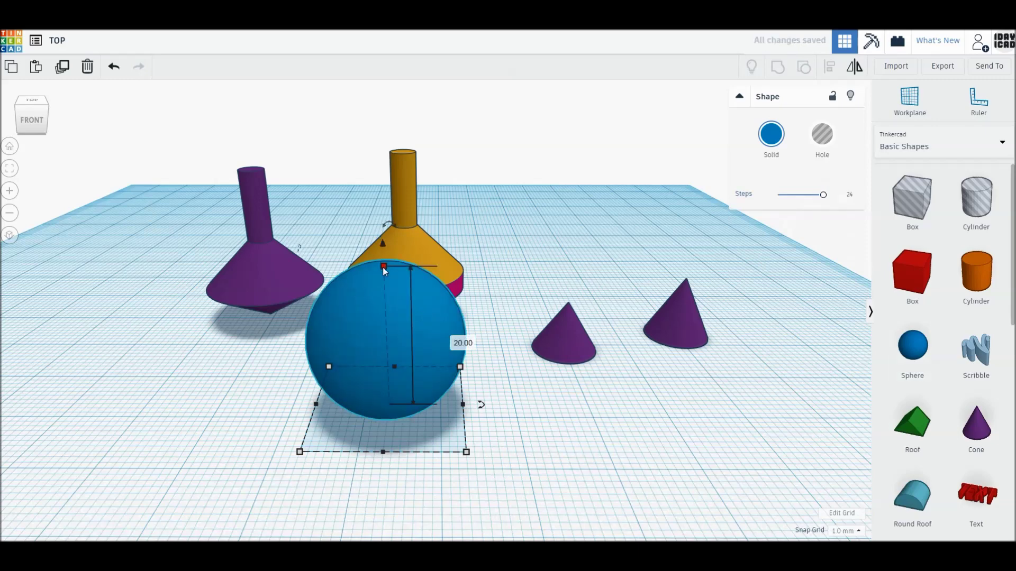
{"action": "left_click_drag", "start_coordinate": [385, 269], "coordinate": [384, 297]}
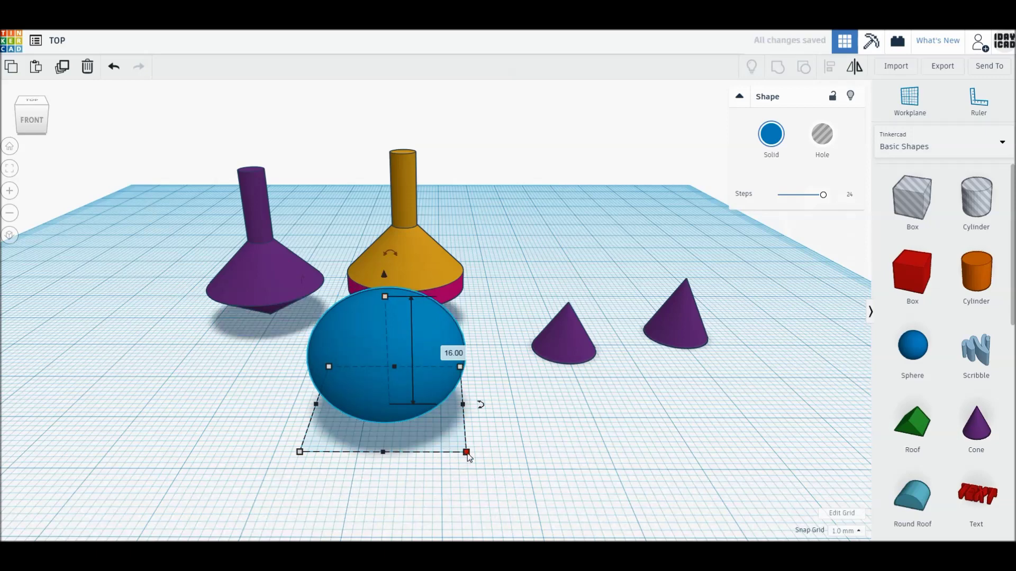
{"action": "left_click_drag", "start_coordinate": [364, 395], "coordinate": [550, 344]}
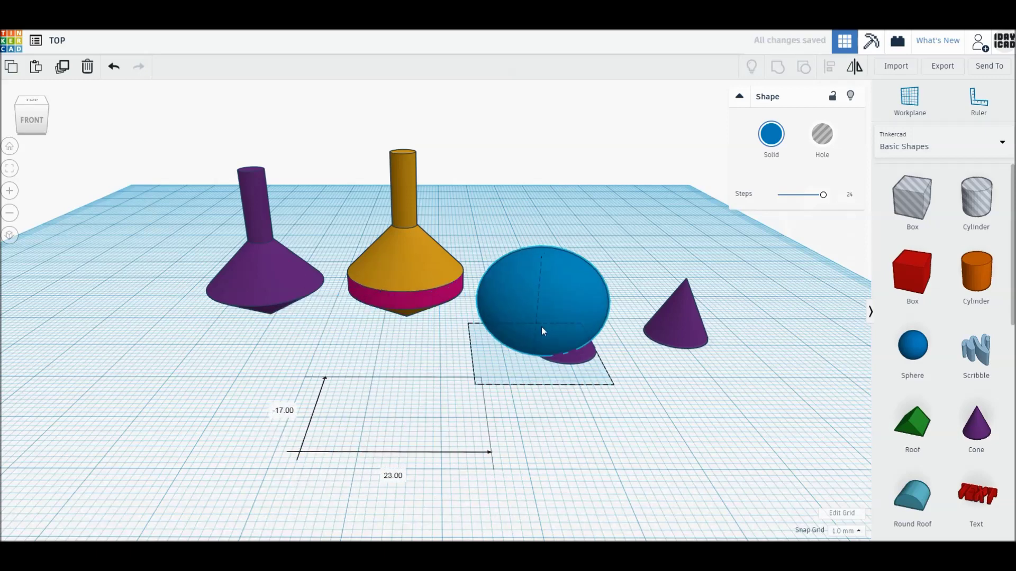
{"action": "left_click", "coordinate": [687, 333]}
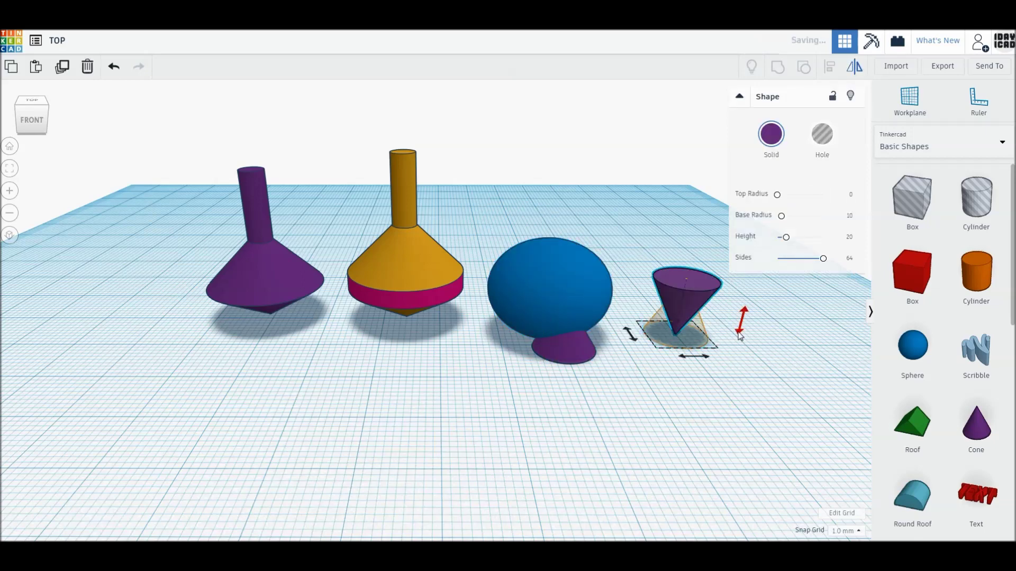
- Flip the right cone upside down, raise the other cone through the sphere, and centre-align all three
{"action": "left_click_drag", "start_coordinate": [601, 400], "coordinate": [558, 339]}
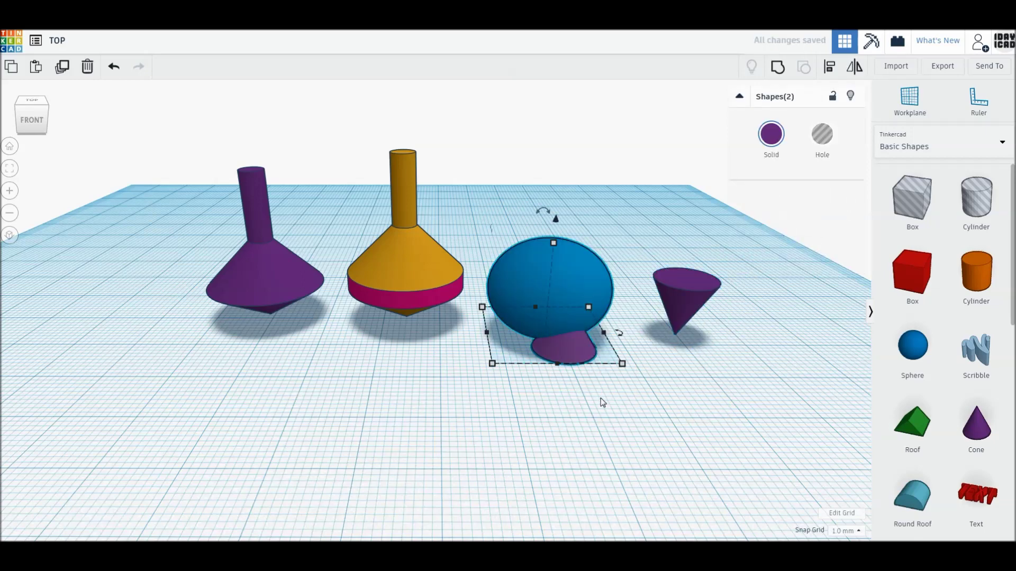
{"action": "left_click", "coordinate": [576, 351]}
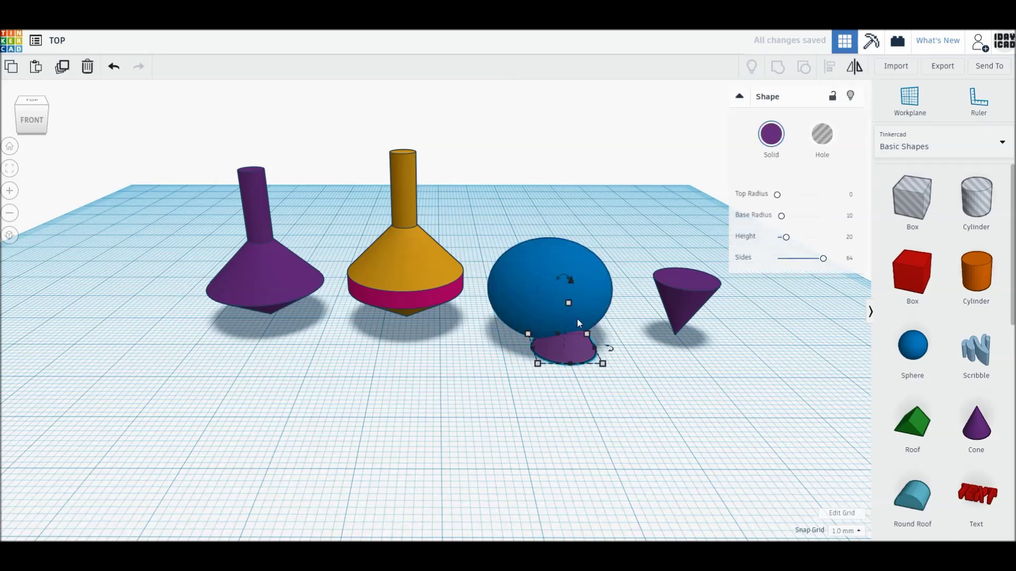
{"action": "left_click_drag", "start_coordinate": [575, 262], "coordinate": [578, 209]}
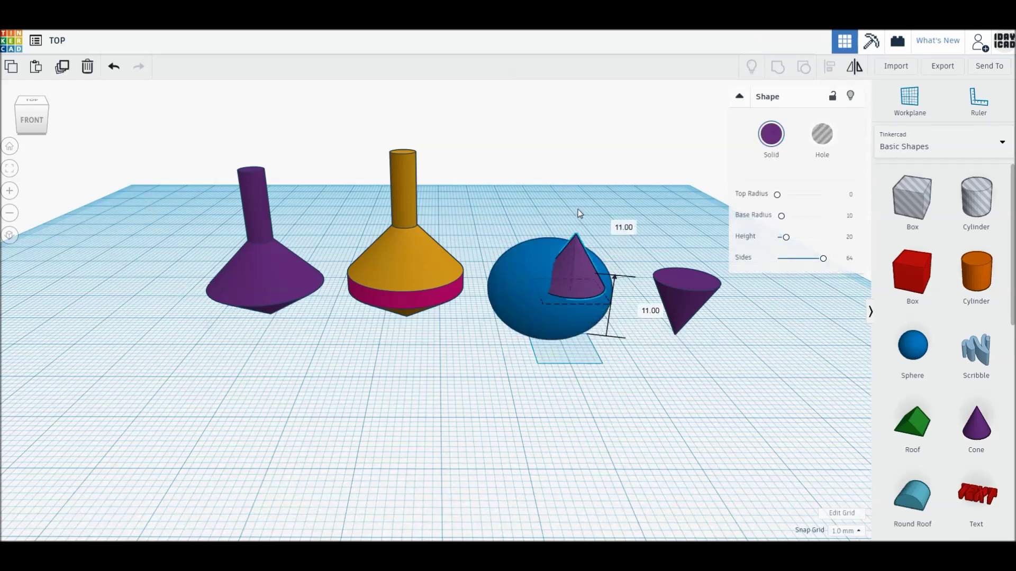
{"action": "left_click", "coordinate": [550, 256], "text": "shift"}
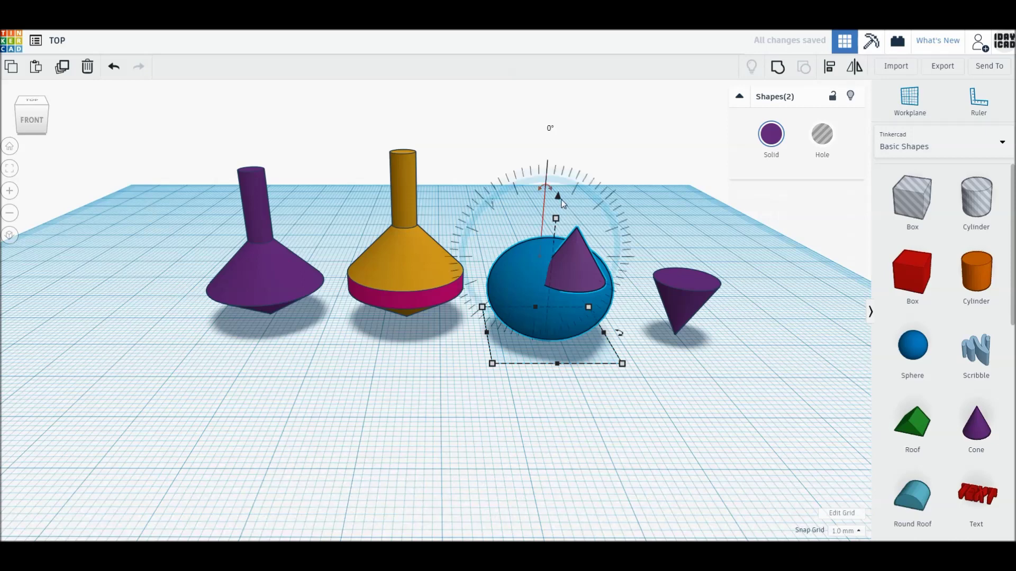
{"action": "left_click_drag", "start_coordinate": [565, 204], "coordinate": [563, 161]}
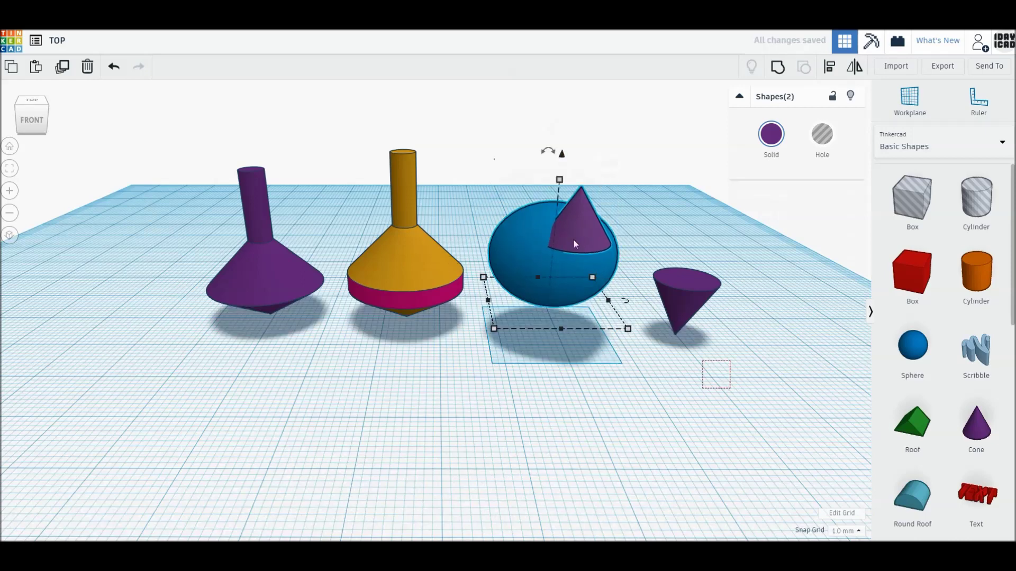
{"action": "left_click", "coordinate": [703, 297], "text": "shift"}
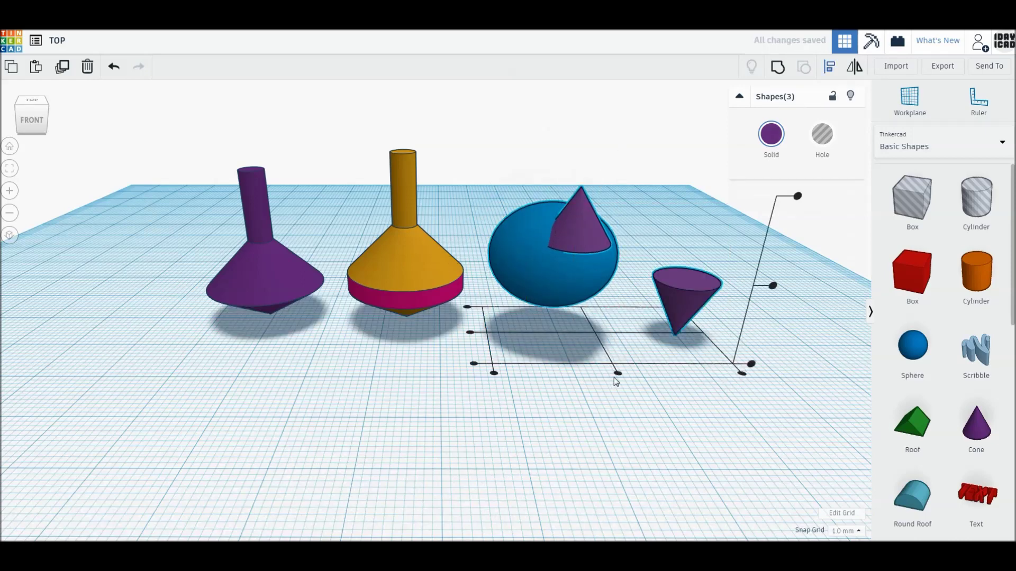
{"action": "left_click", "coordinate": [617, 373]}
{"action": "left_click", "coordinate": [519, 332]}
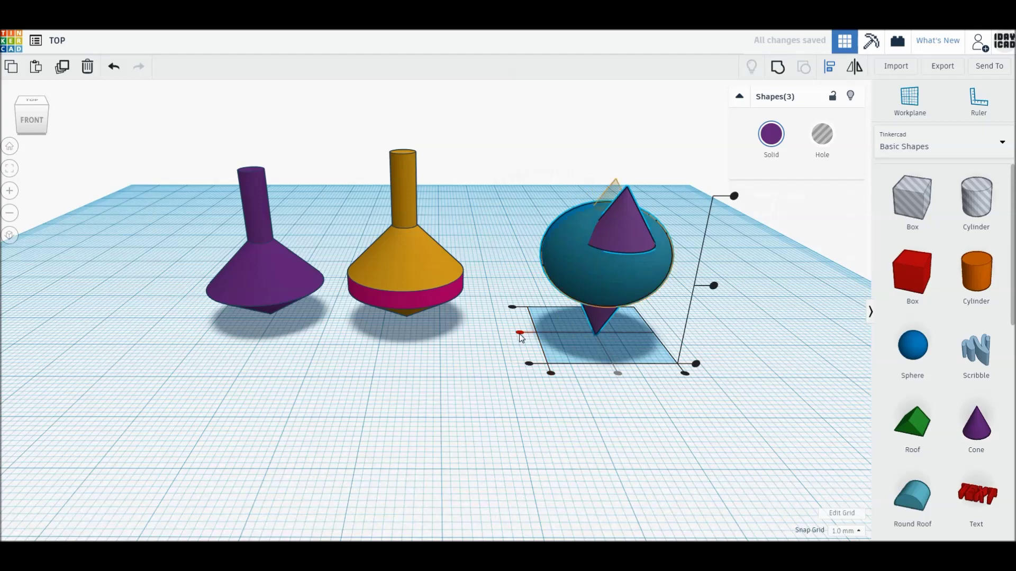
- From a low front view, adjust the blue sphere's height to 17.5 mm
{"action": "left_click", "coordinate": [467, 364]}
{"action": "mouse_move", "coordinate": [579, 411]}
{"action": "right_mouse_down"}
{"action": "mouse_move", "coordinate": [576, 394]}
{"action": "mouse_move", "coordinate": [651, 372]}
{"action": "mouse_move", "coordinate": [608, 399]}
{"action": "mouse_move", "coordinate": [614, 336]}
{"action": "right_mouse_up"}
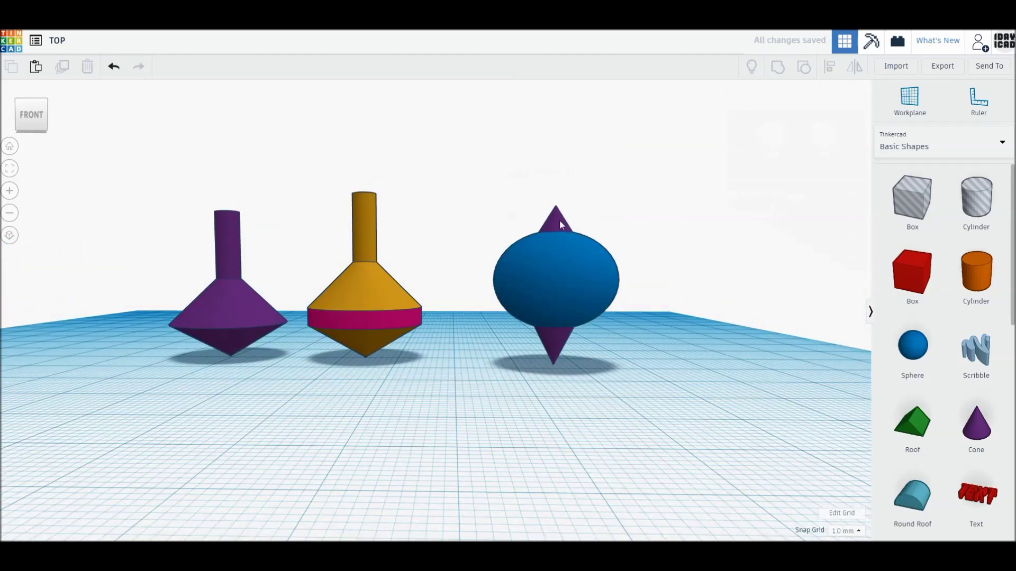
{"action": "left_click", "coordinate": [560, 220]}
{"action": "left_click", "coordinate": [573, 291]}
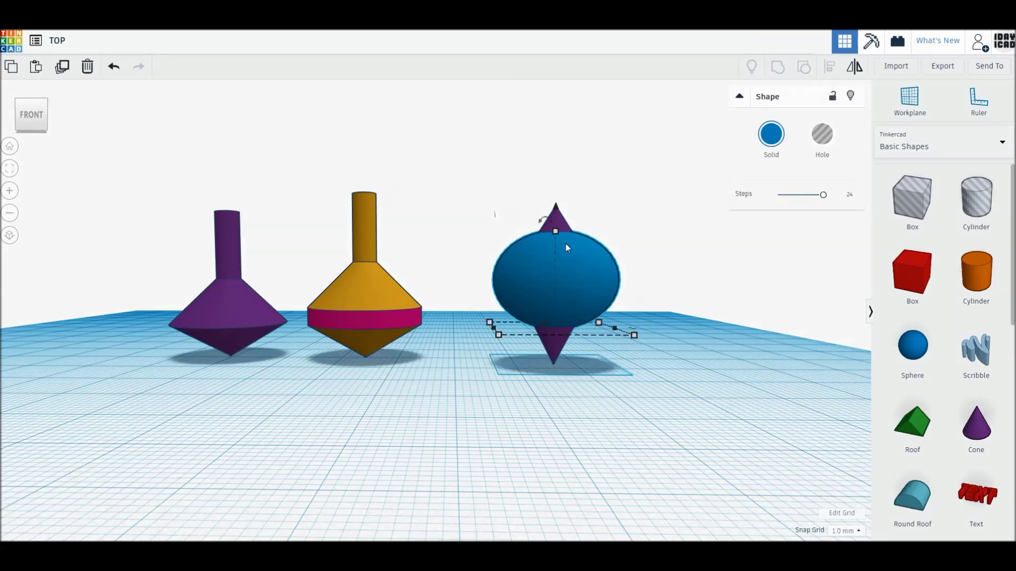
{"action": "left_click_drag", "start_coordinate": [556, 231], "coordinate": [555, 241]}
{"action": "mouse_move", "coordinate": [671, 279]}
{"action": "right_mouse_down"}
{"action": "mouse_move", "coordinate": [675, 294]}
{"action": "mouse_move", "coordinate": [632, 328]}
{"action": "mouse_move", "coordinate": [635, 309]}
{"action": "right_mouse_up"}
{"action": "left_click", "coordinate": [646, 326]}
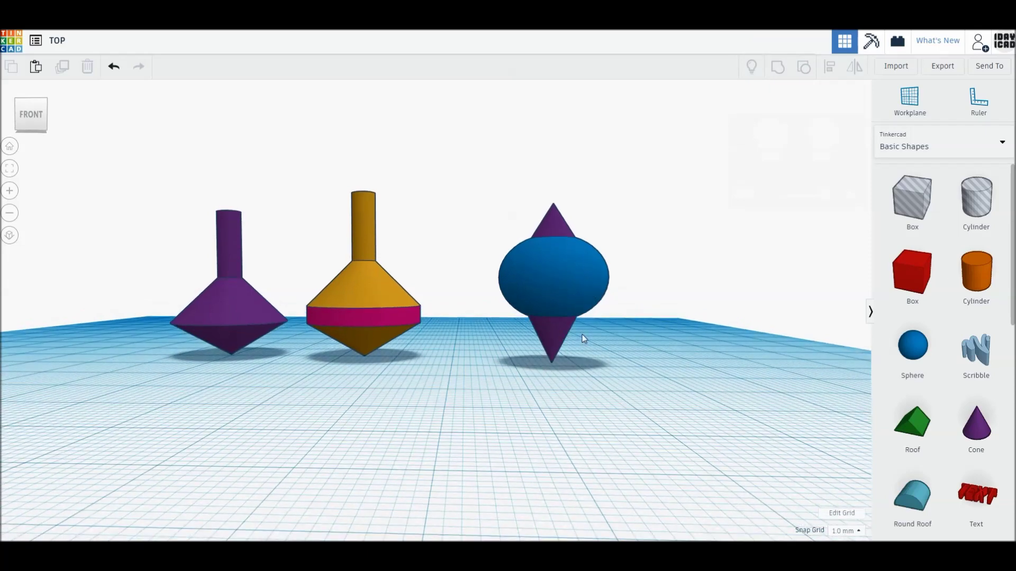
{"action": "left_click", "coordinate": [977, 272]}
- Add an orange cylinder, shrink it to a 4×4 mm stem with 64 sides
{"action": "left_click", "coordinate": [649, 390]}
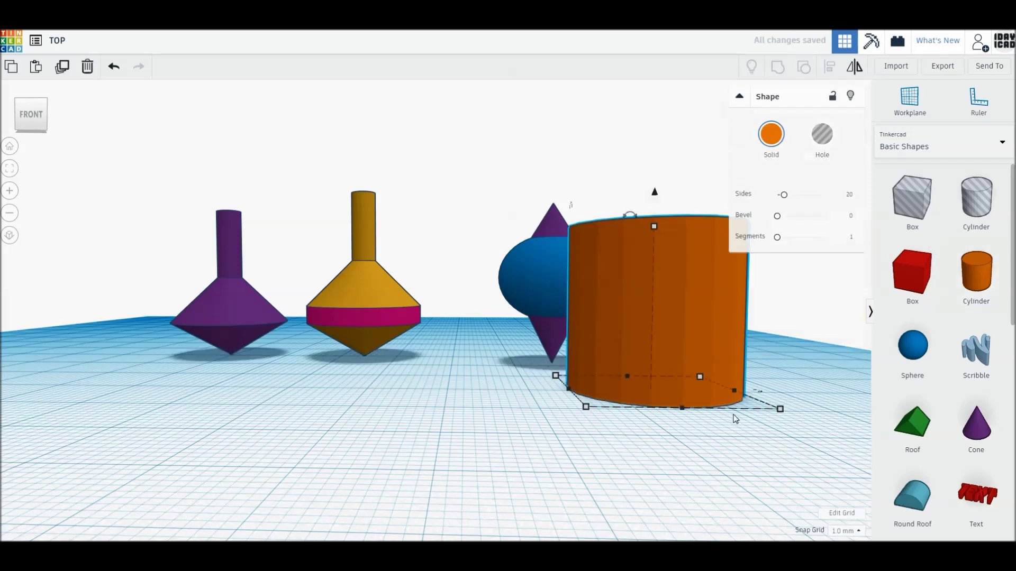
{"action": "right_click_drag", "start_coordinate": [649, 390], "coordinate": [695, 492]}
{"action": "left_click_drag", "start_coordinate": [695, 493], "coordinate": [583, 428]}
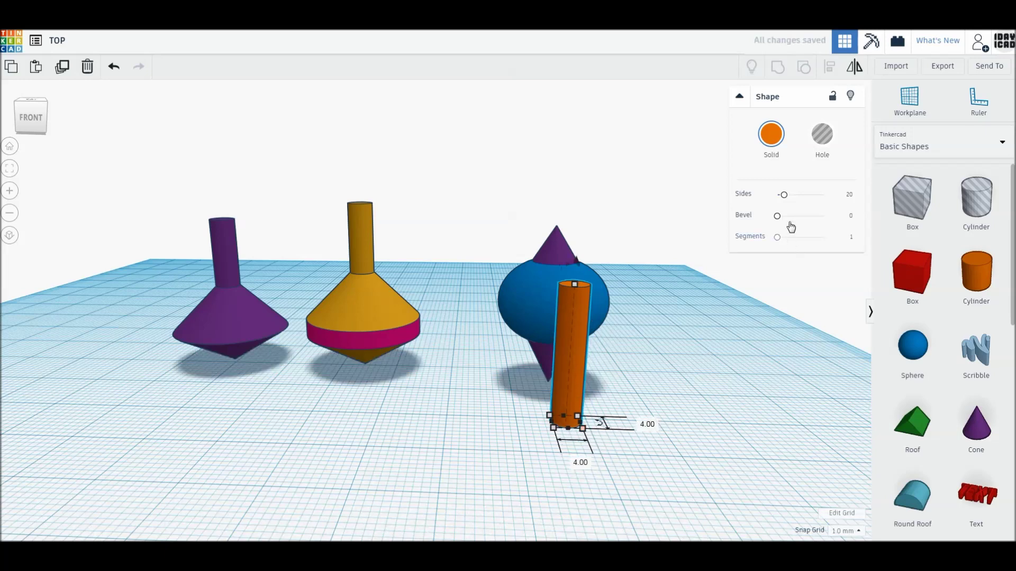
{"action": "left_click_drag", "start_coordinate": [783, 196], "coordinate": [858, 197]}
- Lift the sphere and cones 2 mm and centre-align the stem with them
{"action": "left_click_drag", "start_coordinate": [523, 378], "coordinate": [542, 234]}
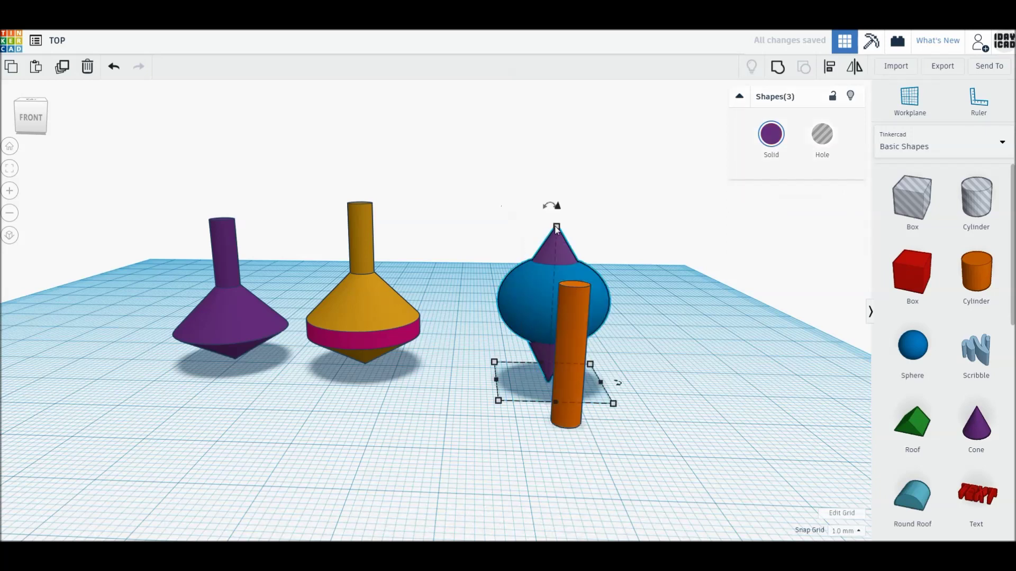
{"action": "left_click_drag", "start_coordinate": [556, 207], "coordinate": [560, 187]}
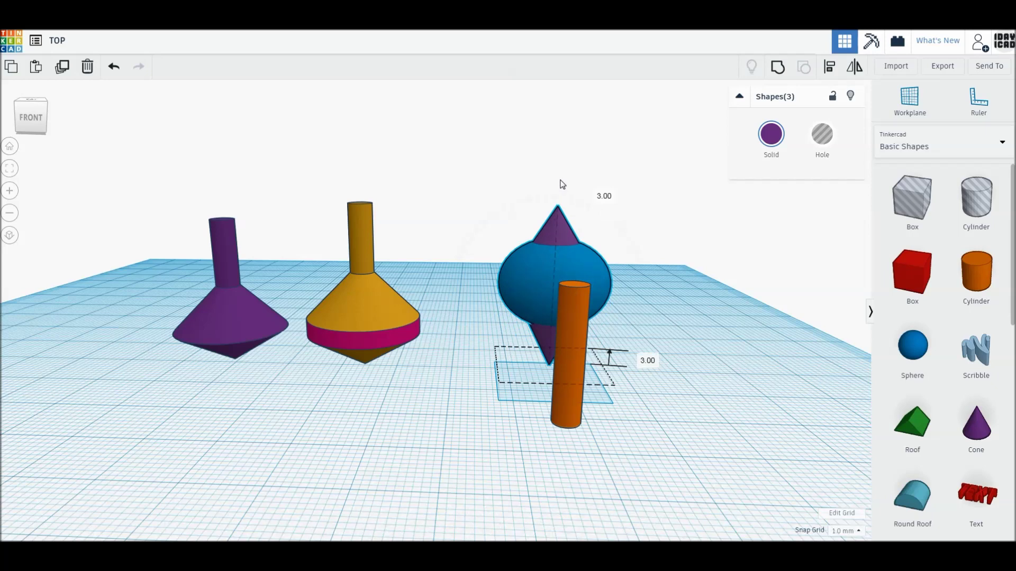
{"action": "left_click_drag", "start_coordinate": [693, 461], "coordinate": [498, 180]}
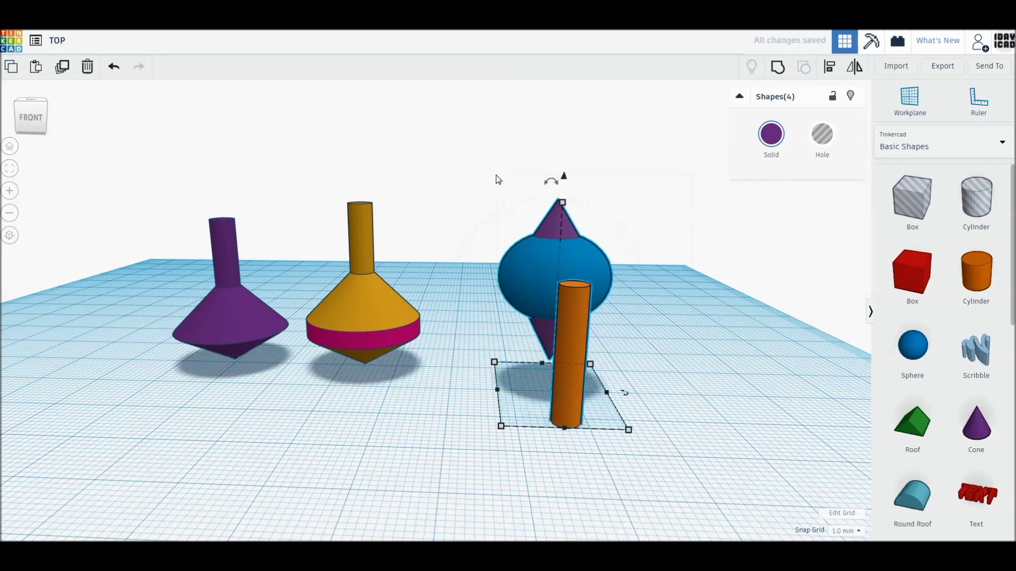
{"action": "key", "text": "l"}
{"action": "left_click", "coordinate": [569, 438]}
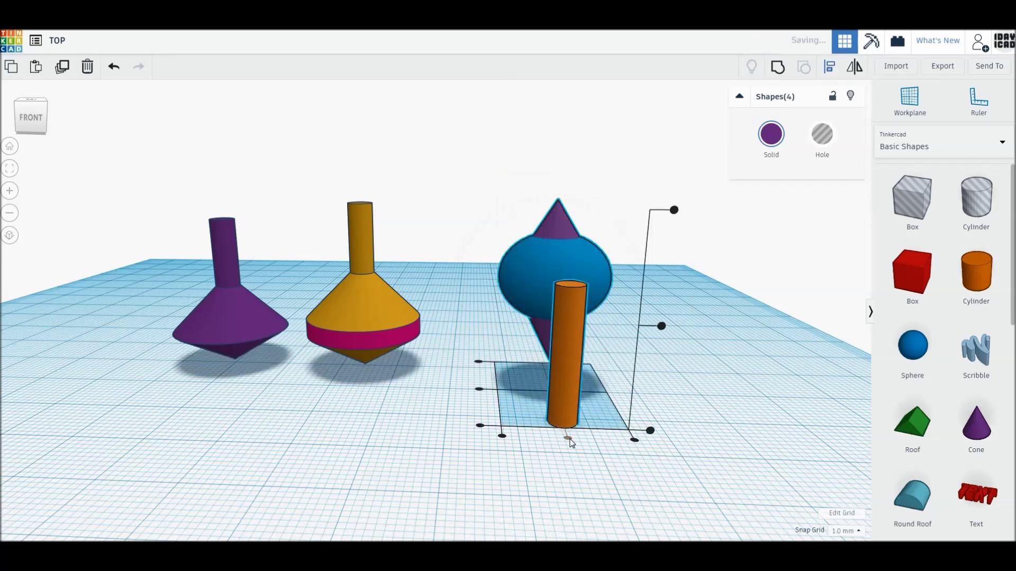
{"action": "left_click", "coordinate": [479, 389]}
- Group all four parts of the third top, then ungroup them again
{"action": "left_click_drag", "start_coordinate": [723, 395], "coordinate": [483, 195]}
{"action": "left_click", "coordinate": [492, 200]}
{"action": "key", "text": "ctrl+a"}
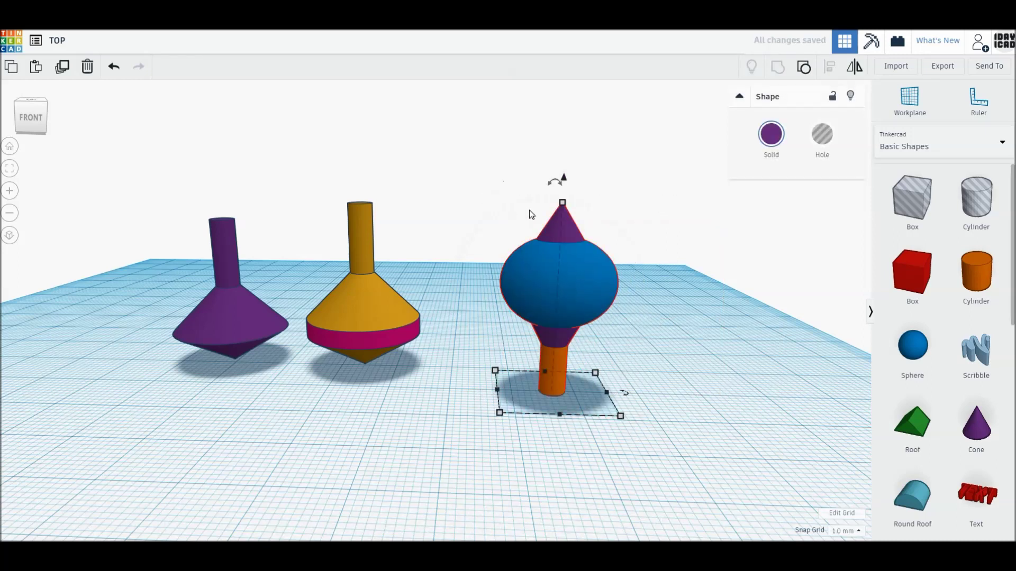
{"action": "key", "text": "ctrl+g"}
{"action": "left_click", "coordinate": [716, 363]}
{"action": "left_click", "coordinate": [582, 336]}
{"action": "left_click", "coordinate": [804, 67]}
{"action": "left_click", "coordinate": [553, 384]}
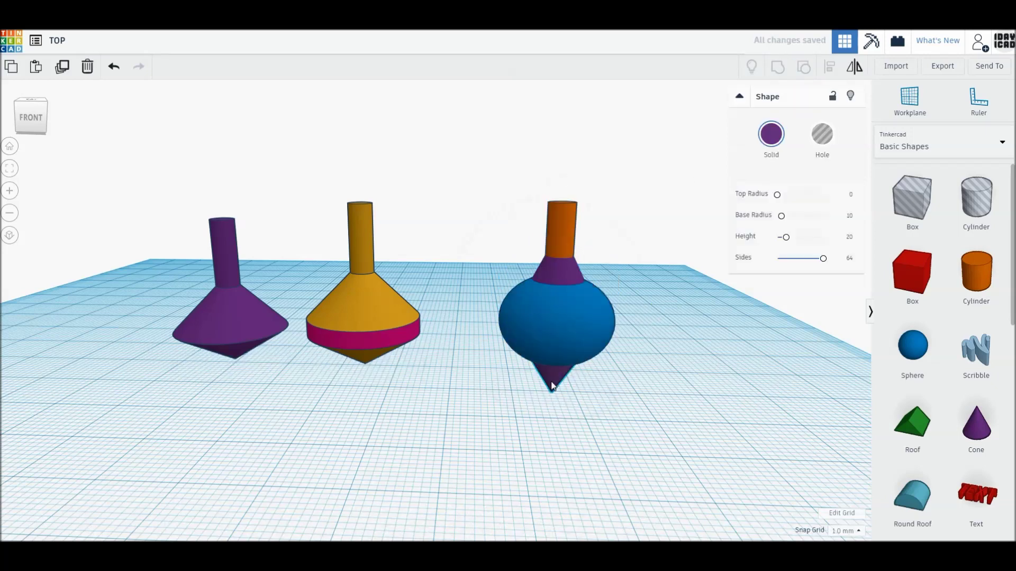
- Colour the two cones green and the sphere and stem orange
{"action": "left_click", "coordinate": [555, 212], "text": "shift"}
{"action": "left_click", "coordinate": [771, 134]}
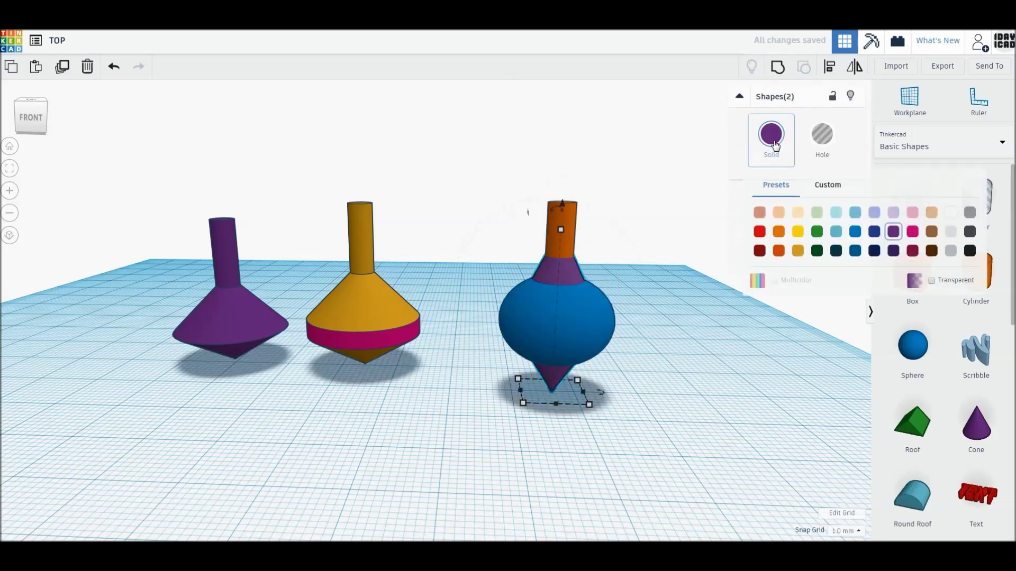
{"action": "left_click", "coordinate": [817, 232]}
{"action": "left_click", "coordinate": [602, 313]}
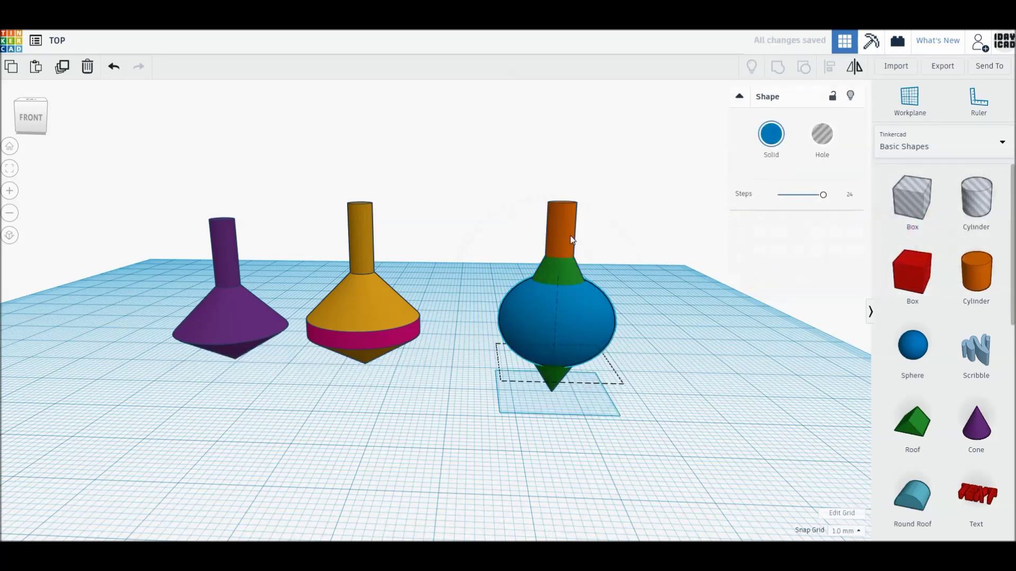
{"action": "left_click", "coordinate": [571, 240], "text": "shift"}
{"action": "left_click", "coordinate": [771, 134]}
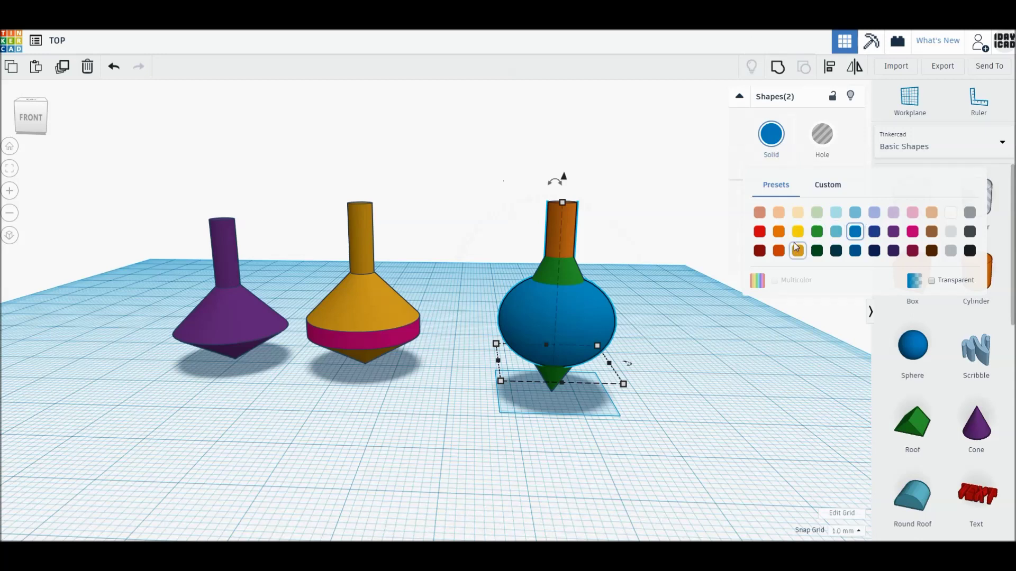
{"action": "left_click", "coordinate": [779, 232]}
- Group the four parts with Multicolor enabled, then ungroup them again
{"action": "left_click_drag", "start_coordinate": [664, 330], "coordinate": [627, 345]}
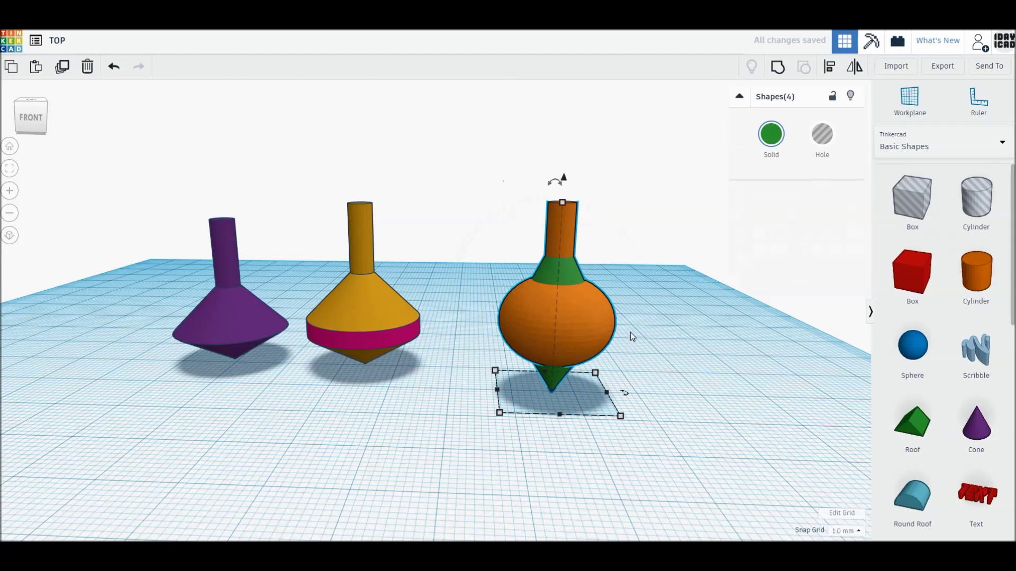
{"action": "key", "text": "ctrl+g"}
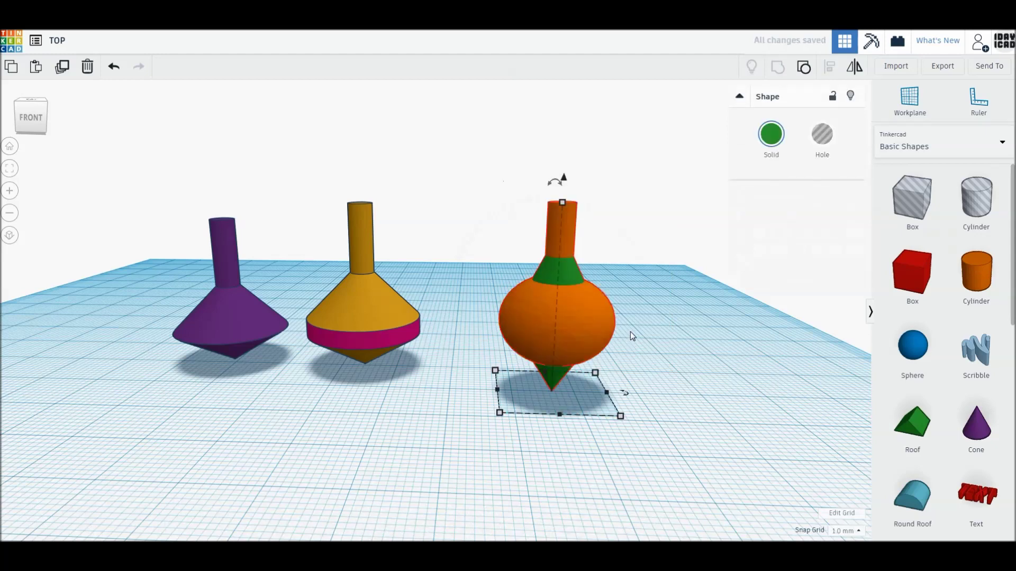
{"action": "left_click", "coordinate": [772, 134]}
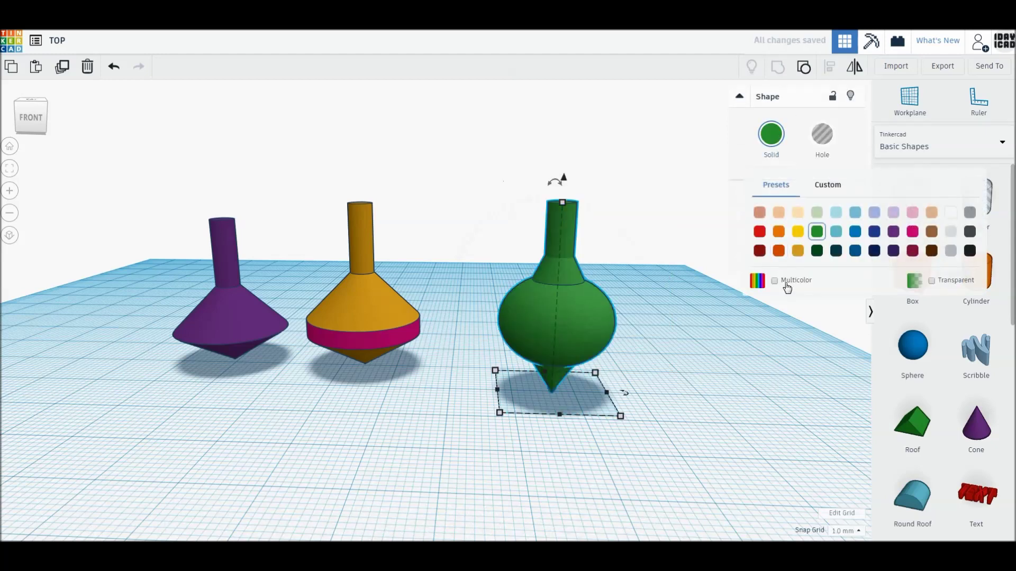
{"action": "left_click", "coordinate": [785, 283]}
{"action": "left_click", "coordinate": [647, 391]}
{"action": "right_click_drag", "start_coordinate": [458, 389], "coordinate": [467, 367]}
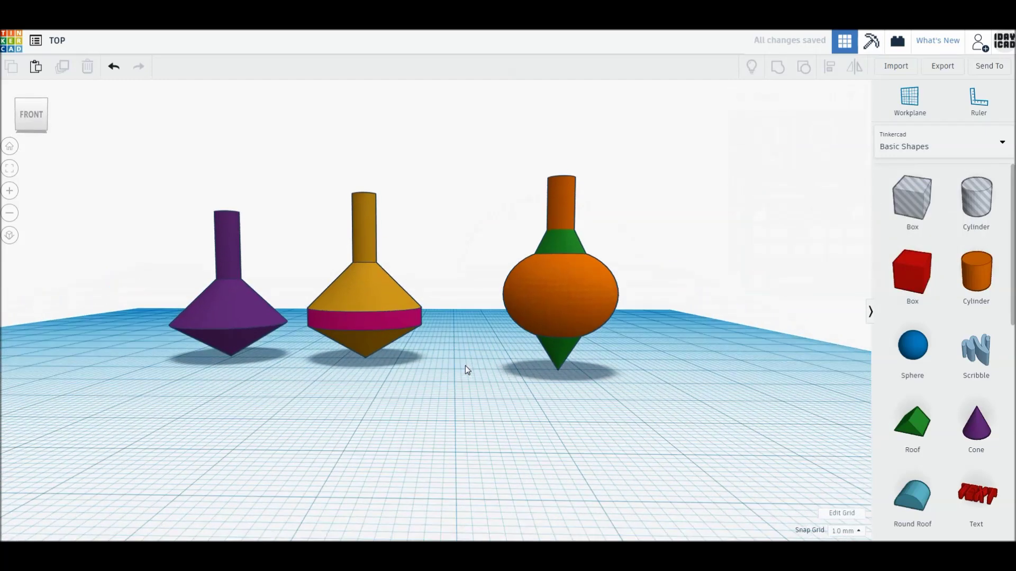
{"action": "left_click", "coordinate": [548, 322]}
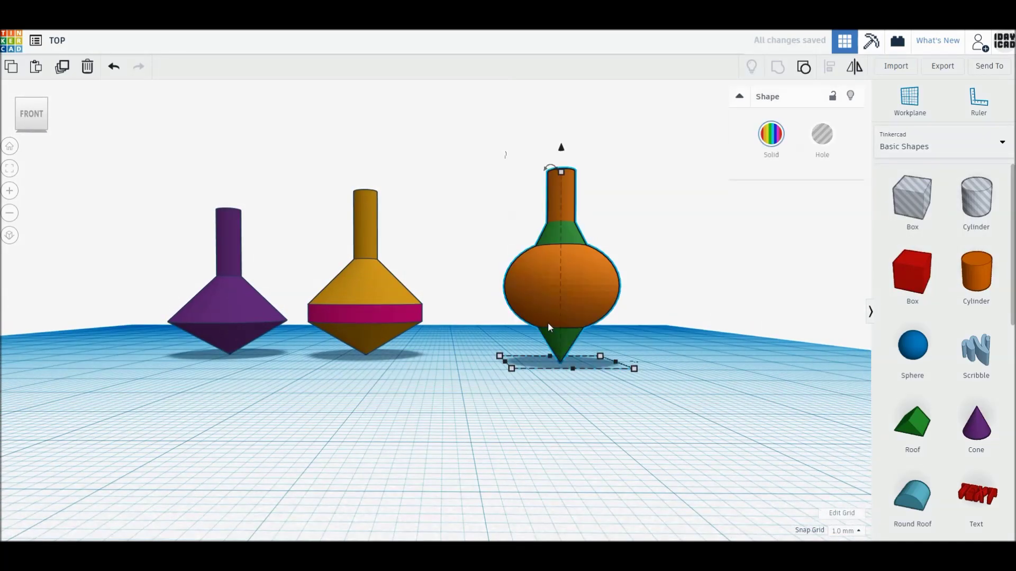
{"action": "left_click", "coordinate": [803, 67]}
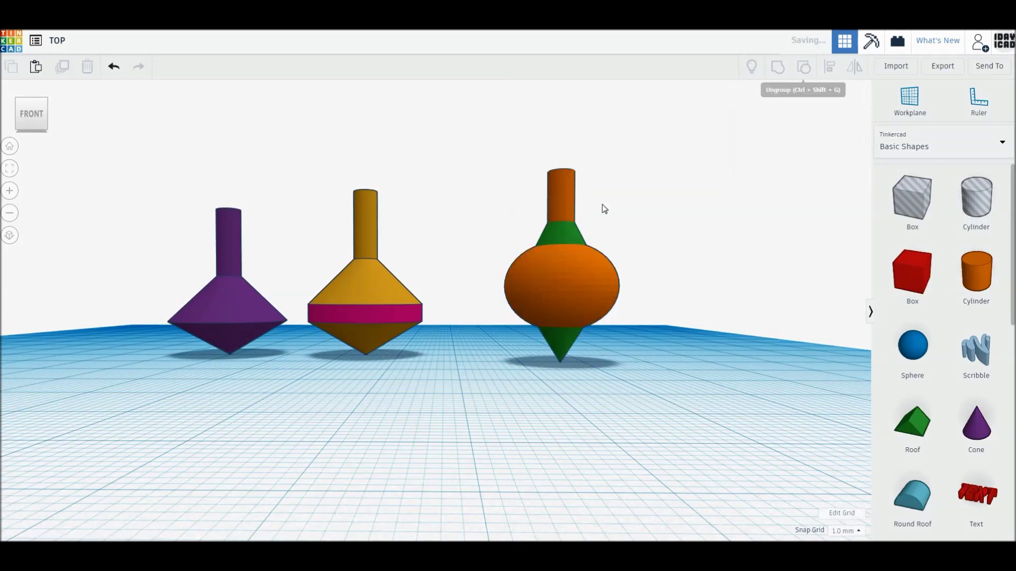
- Group the orange sphere, stem and two green cones with Multicolor to keep their colours
{"action": "left_click", "coordinate": [561, 233]}
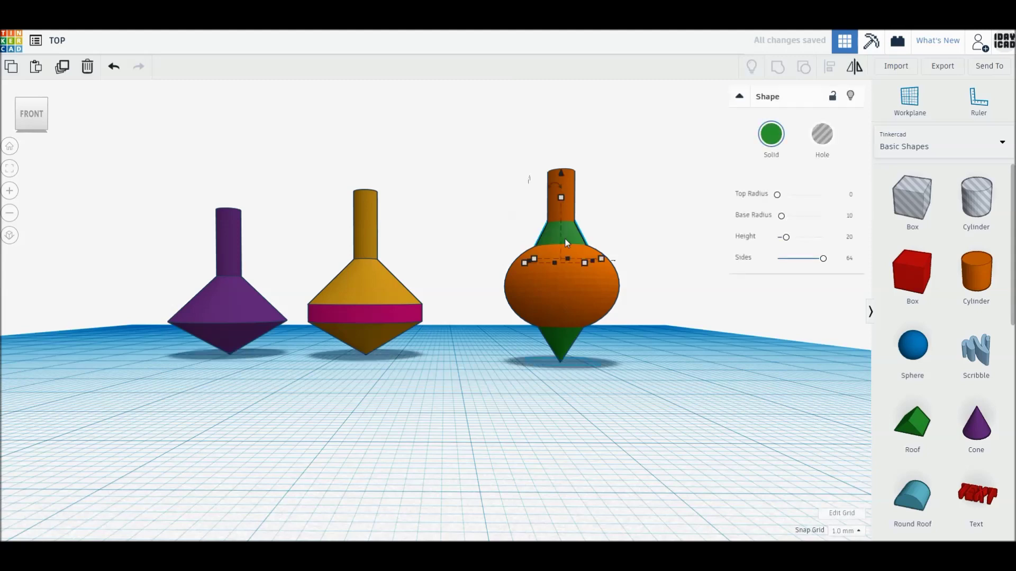
{"action": "left_click", "coordinate": [560, 344]}
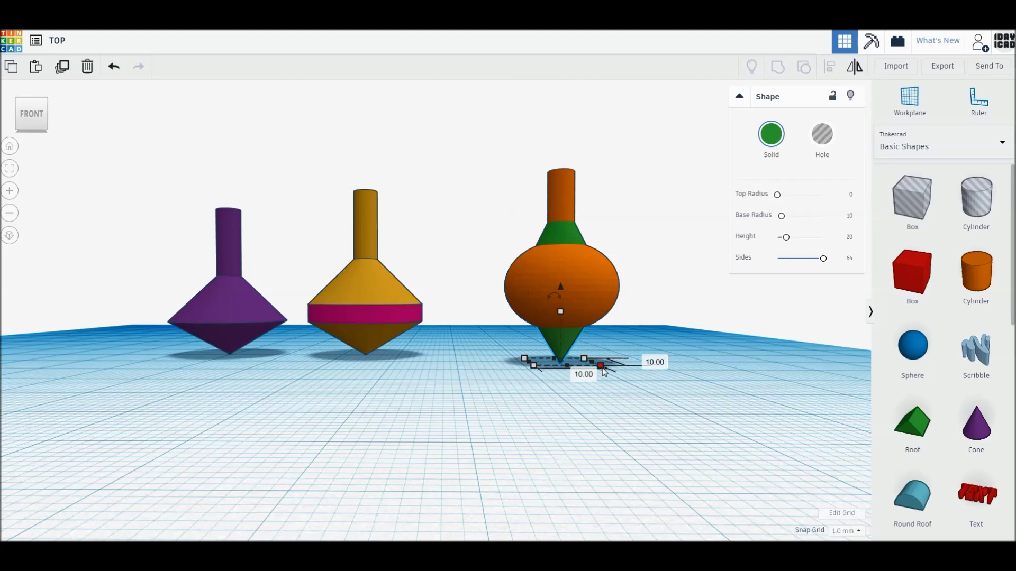
{"action": "right_click_drag", "start_coordinate": [617, 378], "coordinate": [594, 401]}
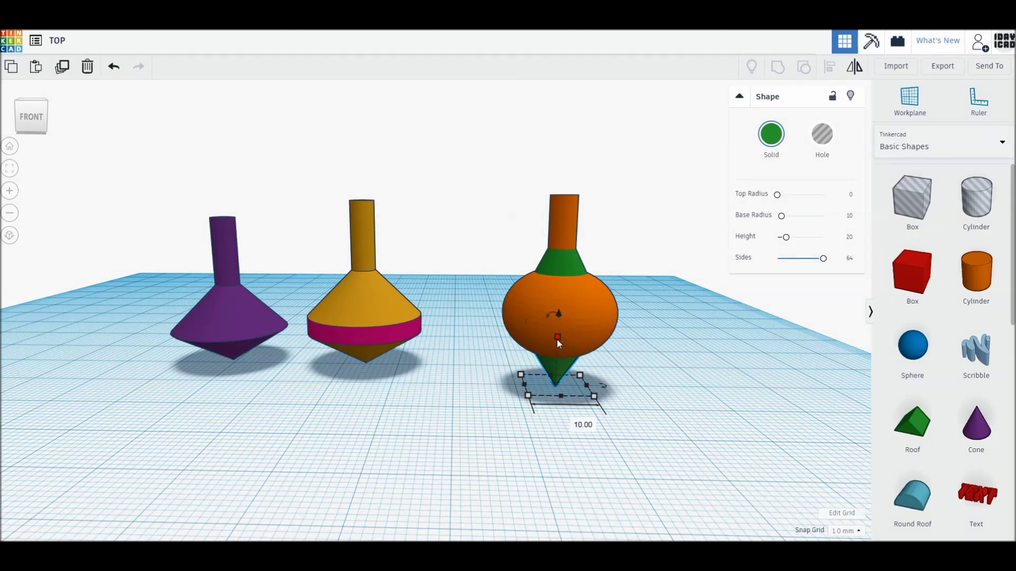
{"action": "left_click_drag", "start_coordinate": [674, 442], "coordinate": [521, 188]}
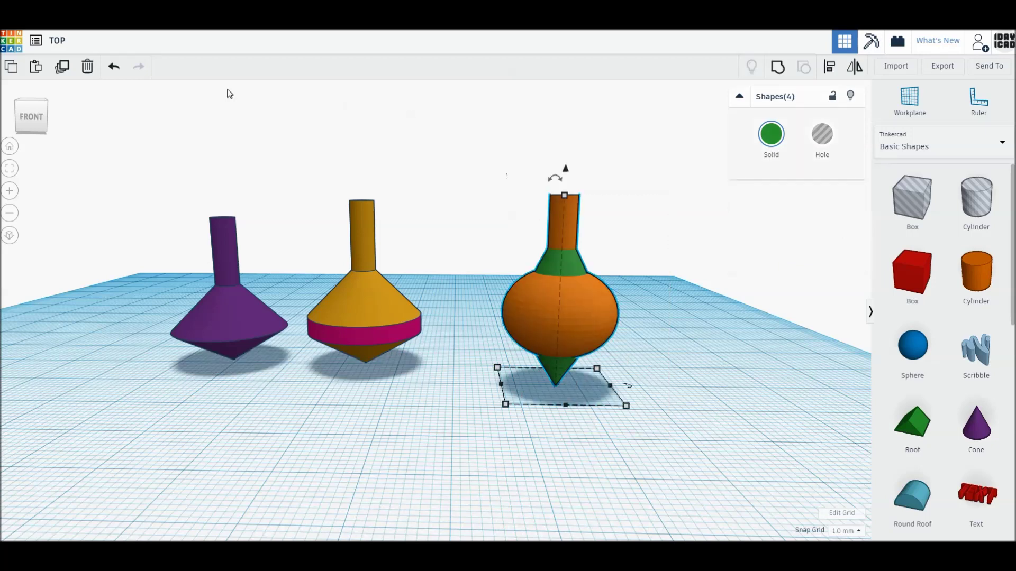
{"action": "key", "text": "ctrl+g"}
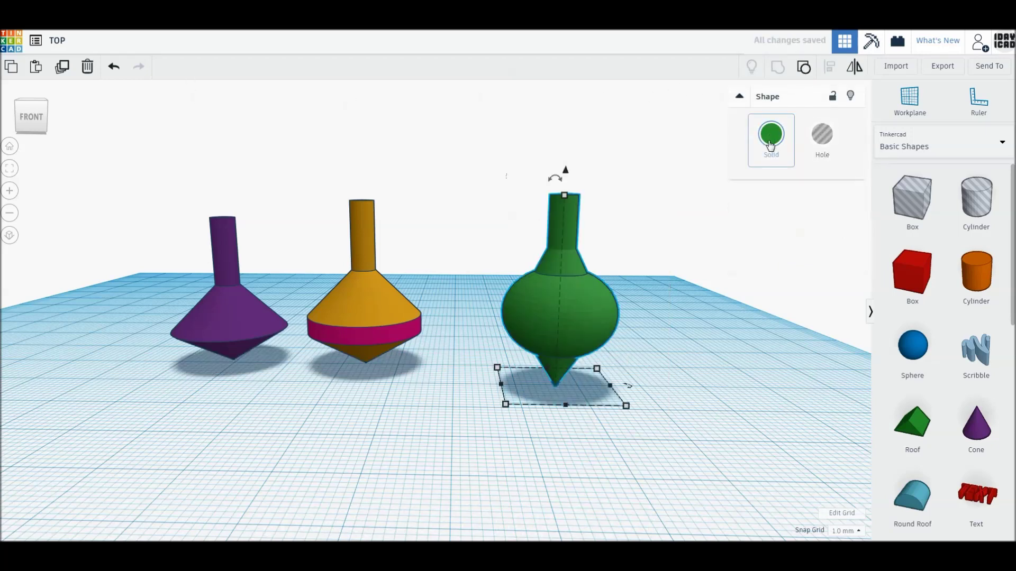
{"action": "left_click", "coordinate": [771, 134]}
{"action": "left_click", "coordinate": [789, 281]}
{"action": "left_click", "coordinate": [248, 275]}
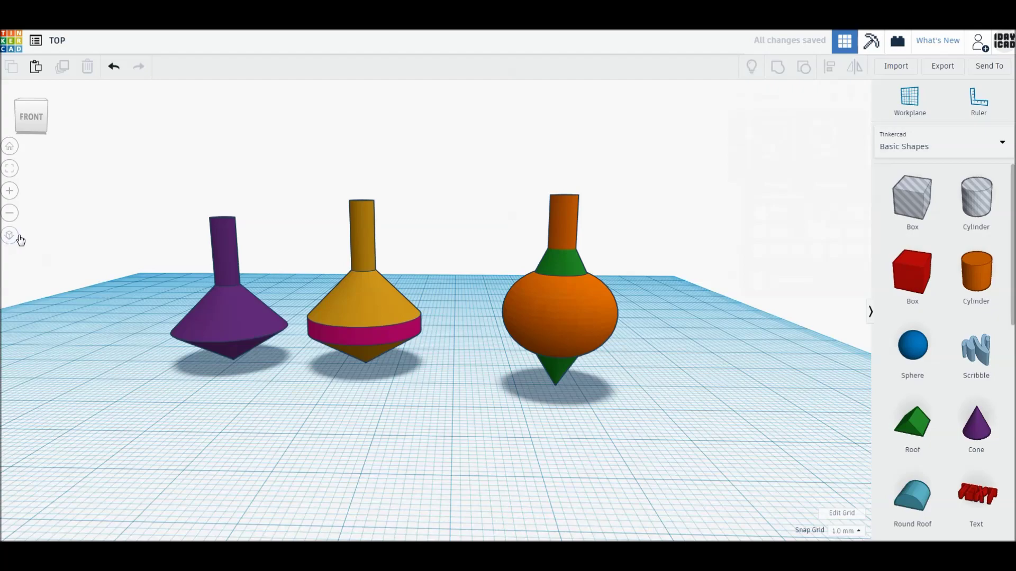
{"action": "left_click", "coordinate": [10, 237]}
- From the Home view, line up the tops: yellow-and-pink left, purple centre, orange right
{"action": "left_click", "coordinate": [10, 237]}
{"action": "left_click", "coordinate": [9, 146]}
{"action": "scroll", "coordinate": [394, 328], "scroll_direction": "up", "scroll_amount": 2}
{"action": "scroll", "coordinate": [393, 328], "scroll_direction": "up", "scroll_amount": 2}
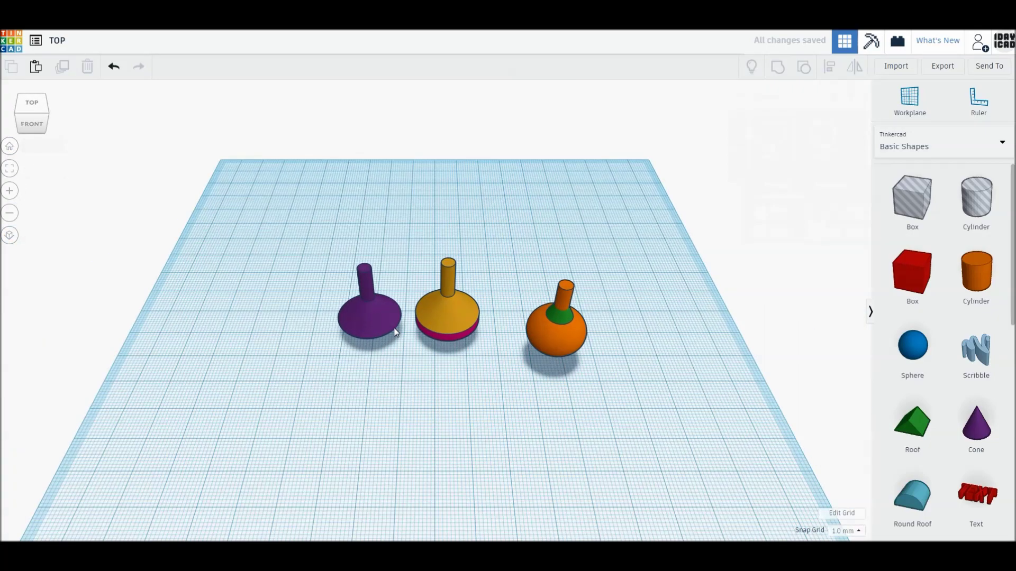
{"action": "scroll", "coordinate": [393, 328], "scroll_direction": "up", "scroll_amount": 2}
{"action": "scroll", "coordinate": [387, 331], "scroll_direction": "up", "scroll_amount": 2}
{"action": "left_click_drag", "start_coordinate": [365, 317], "coordinate": [455, 248]}
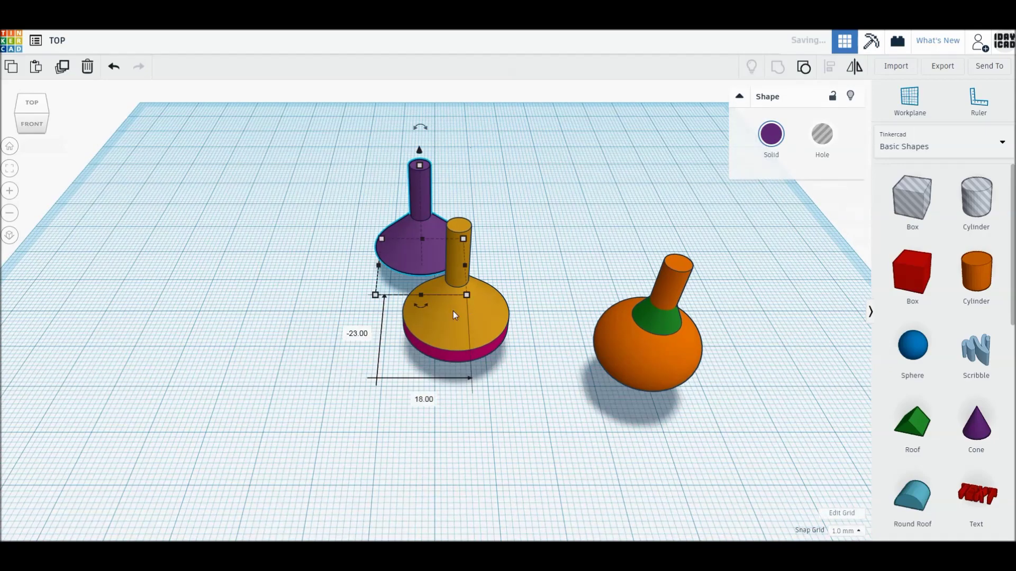
{"action": "left_click_drag", "start_coordinate": [468, 306], "coordinate": [310, 297]}
{"action": "left_click_drag", "start_coordinate": [679, 369], "coordinate": [587, 326]}
{"action": "mouse_move", "coordinate": [449, 253]}
{"action": "left_mouse_down"}
{"action": "mouse_move", "coordinate": [478, 255]}
{"action": "mouse_move", "coordinate": [466, 259]}
{"action": "left_mouse_up"}
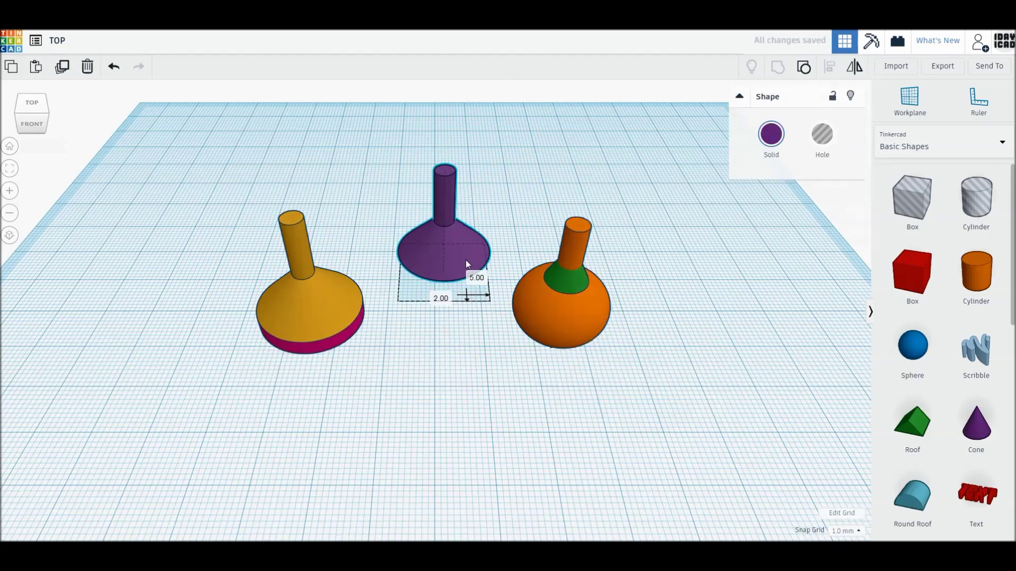
{"action": "left_click", "coordinate": [441, 442]}
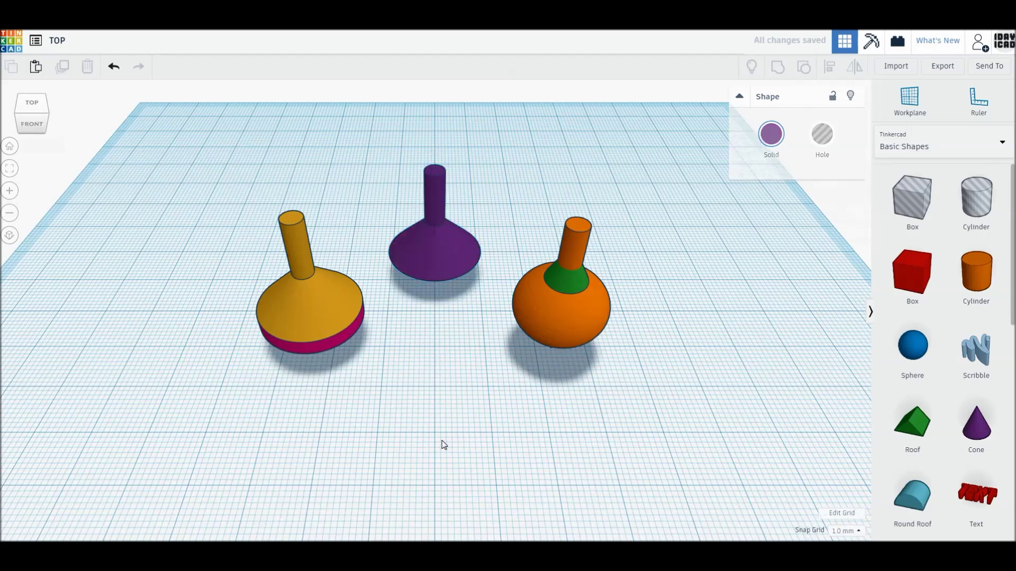
{"action": "right_click_drag", "start_coordinate": [436, 448], "coordinate": [435, 408]}
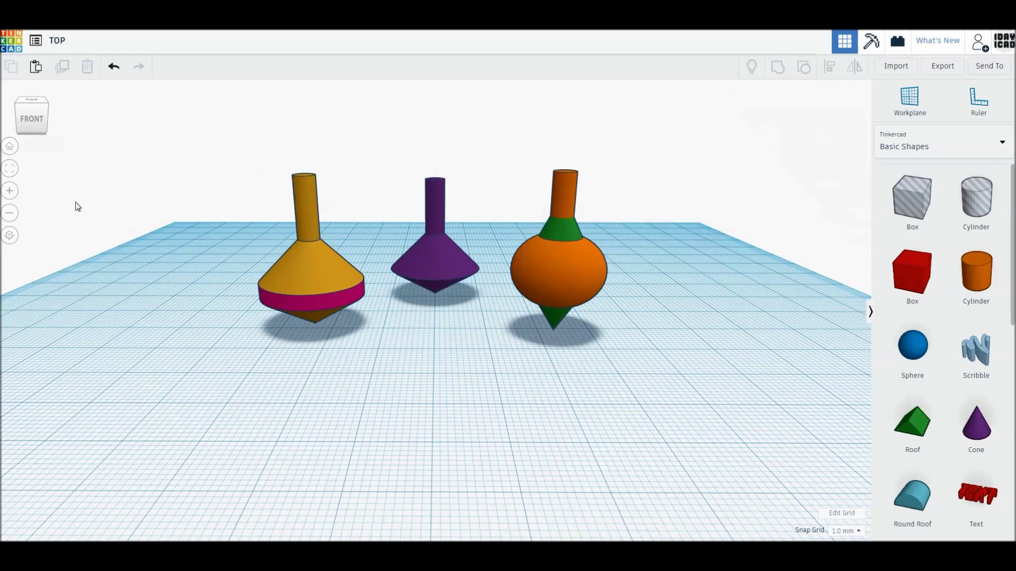
{"action": "key", "text": "ctrl+a"}
{"action": "left_click", "coordinate": [10, 169]}
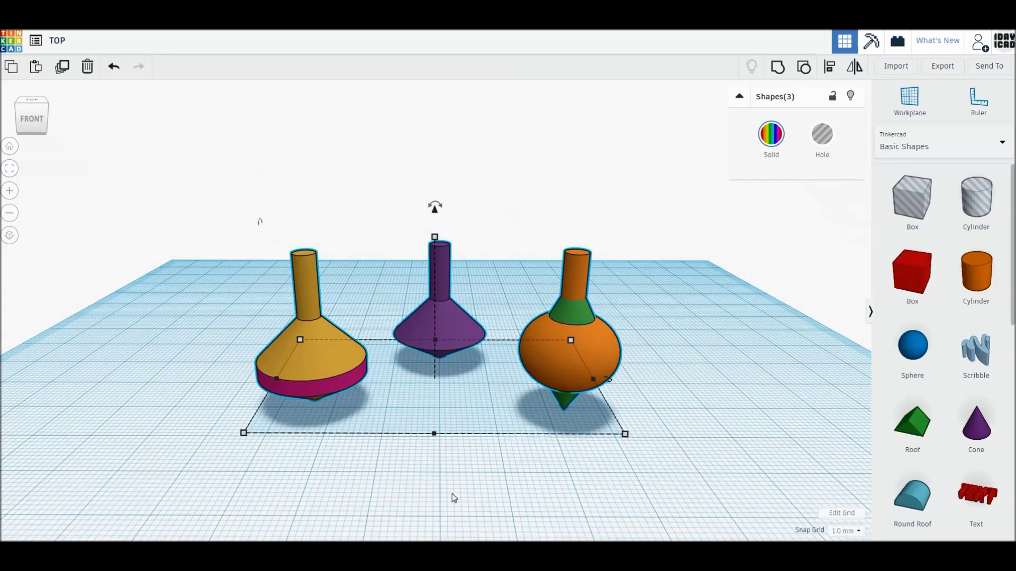
{"action": "left_click", "coordinate": [441, 500]}
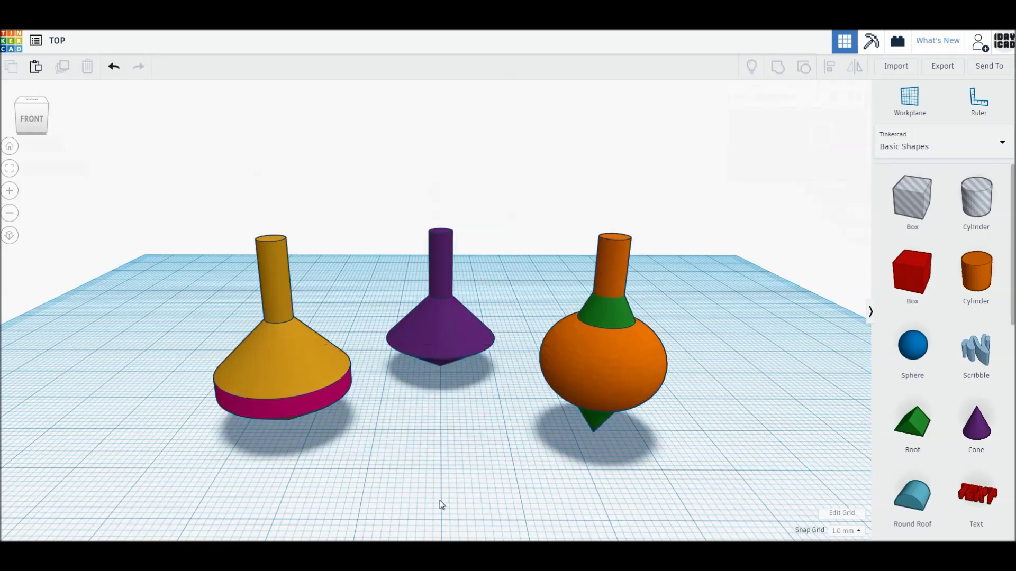
{"action": "right_click_drag", "start_coordinate": [442, 497], "coordinate": [440, 495]}
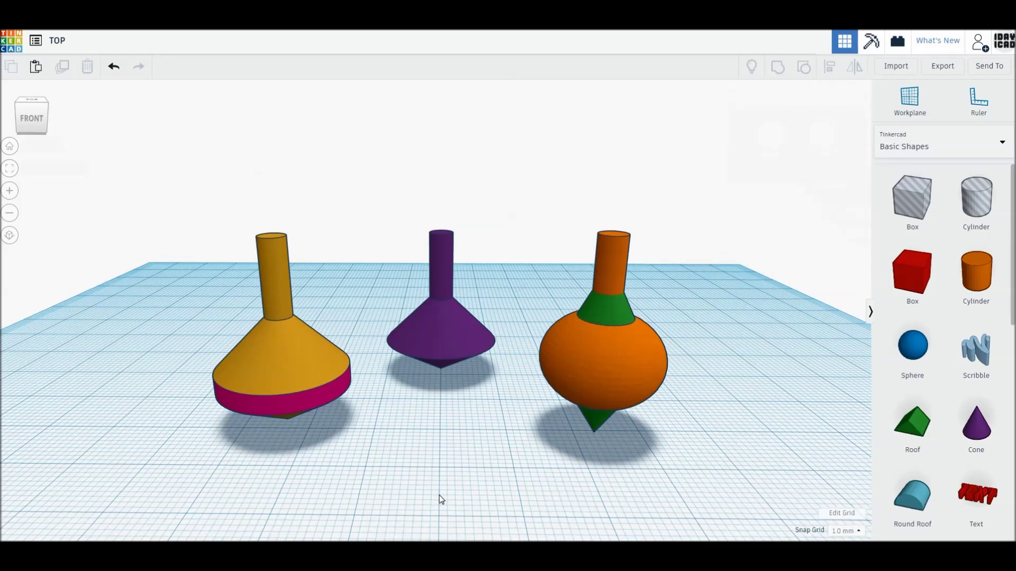
{"action": "left_click", "coordinate": [31, 122]}
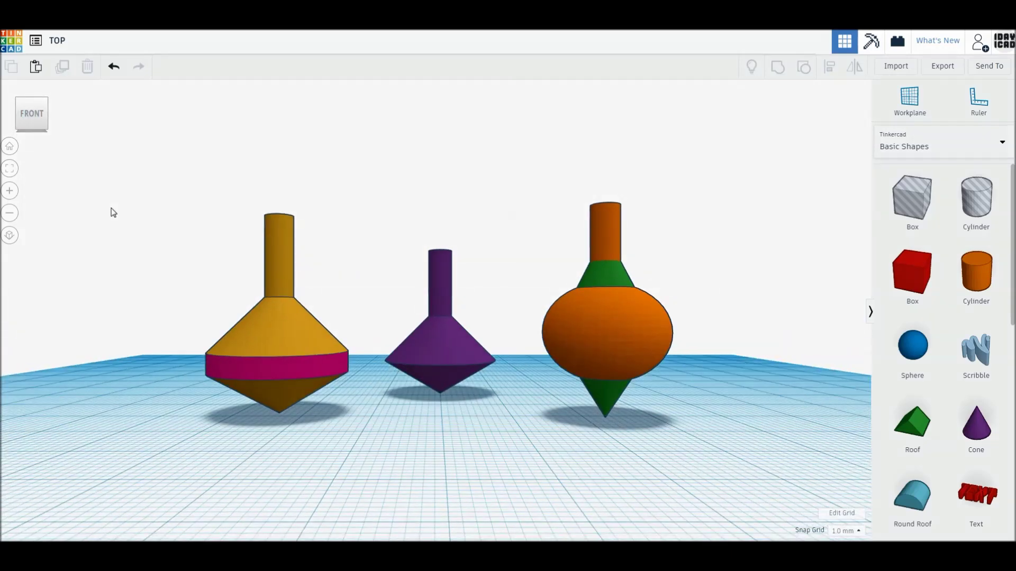
{"action": "right_click_drag", "start_coordinate": [516, 467], "coordinate": [510, 467]}
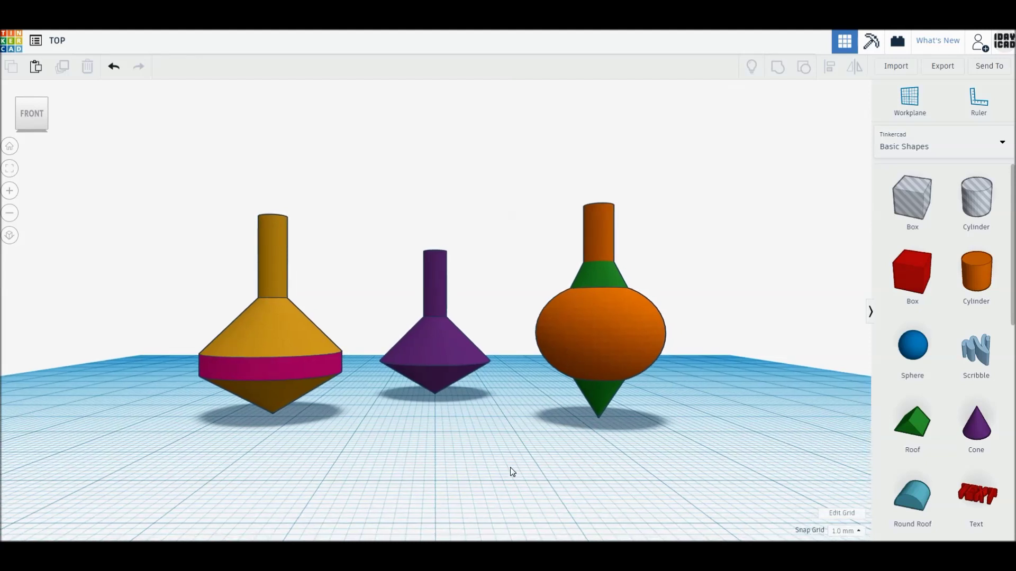
{"action": "scroll", "coordinate": [510, 468], "scroll_direction": "up", "scroll_amount": 2}
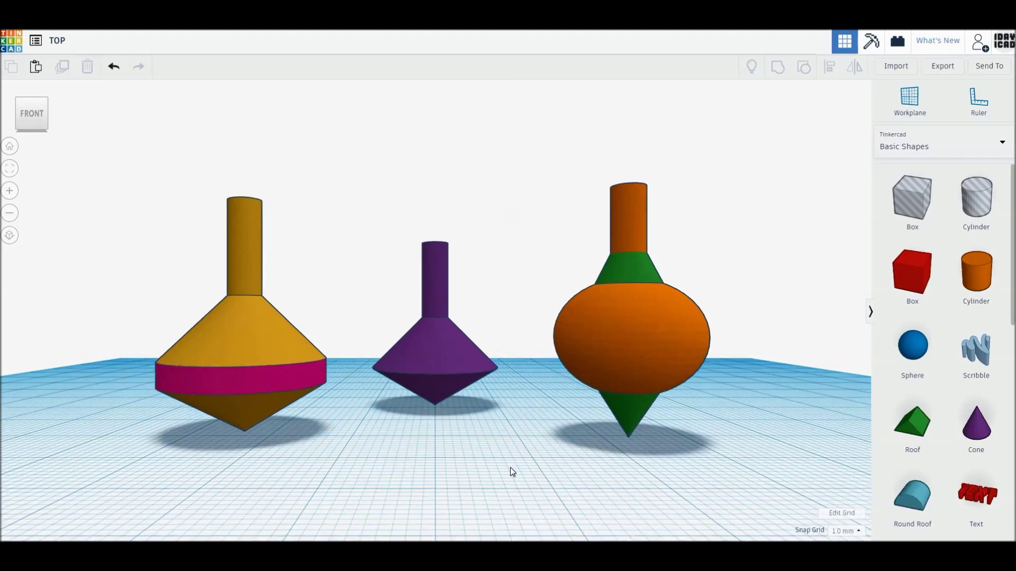
{"action": "middle_click_drag", "start_coordinate": [496, 500], "coordinate": [498, 478]}
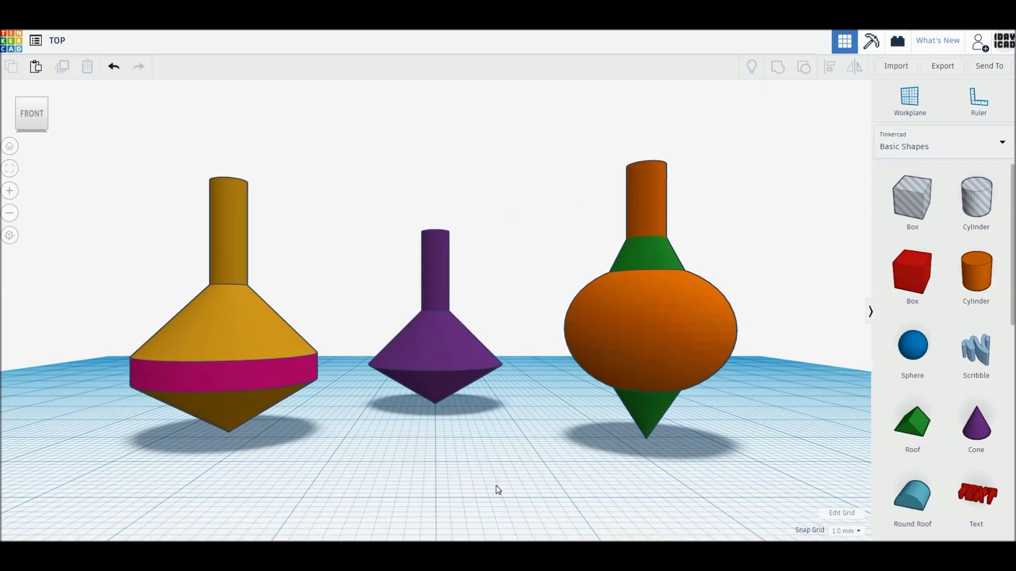